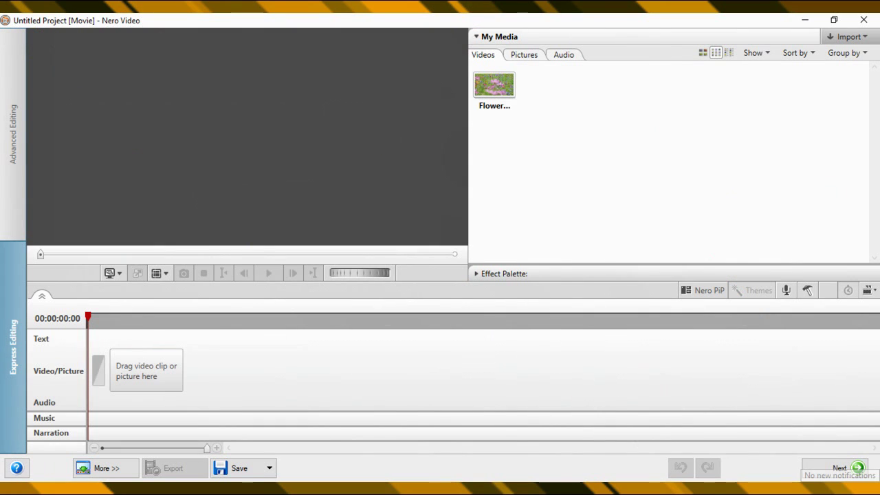
# Place the Flower Meadow clip twice in a row on the video track and apply 70s Black and White, TV to the first copy
pyautogui.click(13, 134)
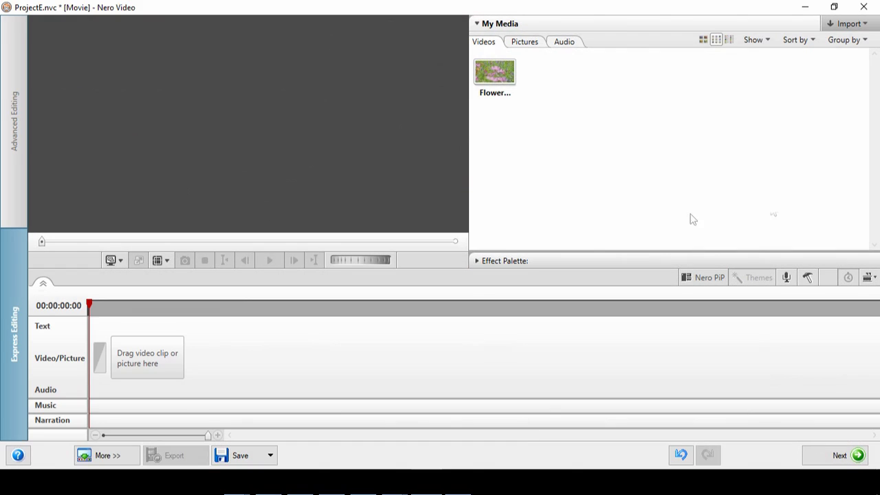
pyautogui.moveTo(517, 74); pyautogui.dragTo(145, 347)
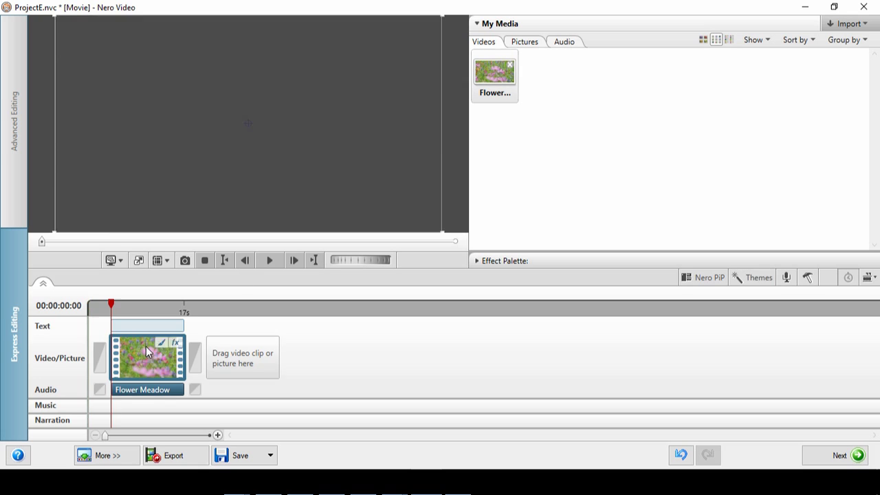
pyautogui.moveTo(249, 365); pyautogui.dragTo(249, 365)
pyautogui.click(478, 261)
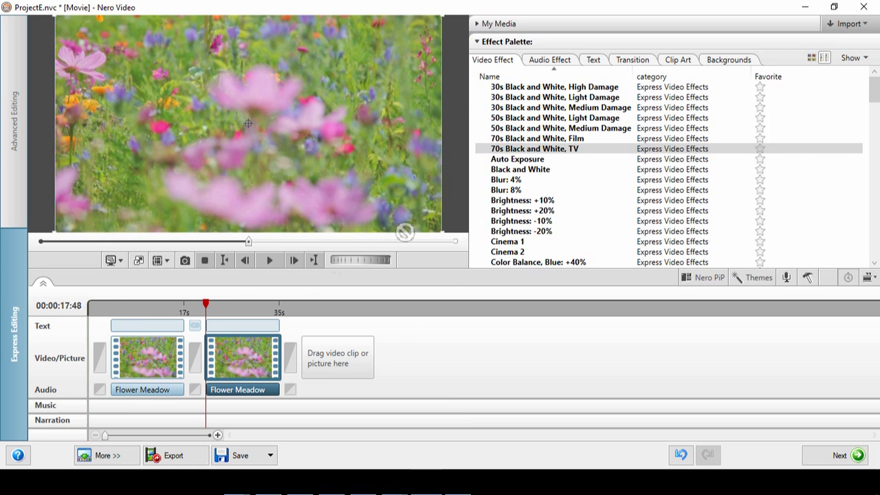
pyautogui.click(522, 149)
# Add video transitions before, between and after the two Flower Meadow clips, using Dip to Color at the start
pyautogui.click(632, 59)
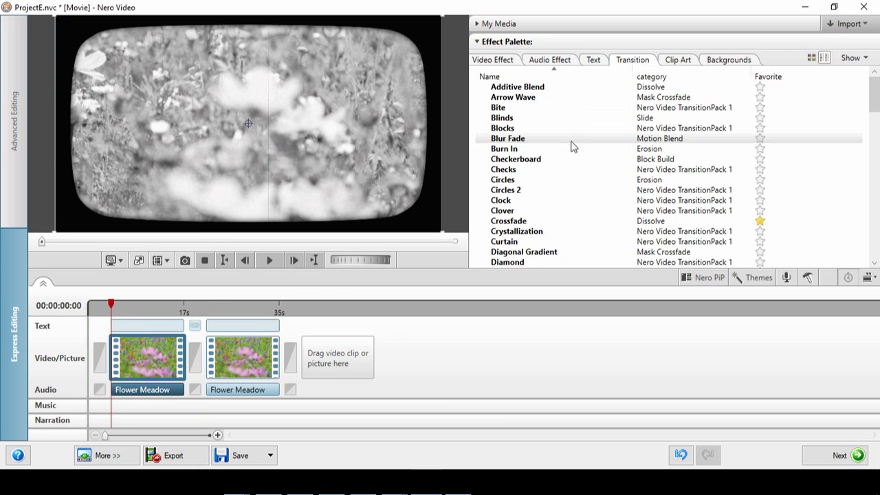
pyautogui.scroll(-2, 571, 144)
pyautogui.click(509, 159)
pyautogui.click(198, 358)
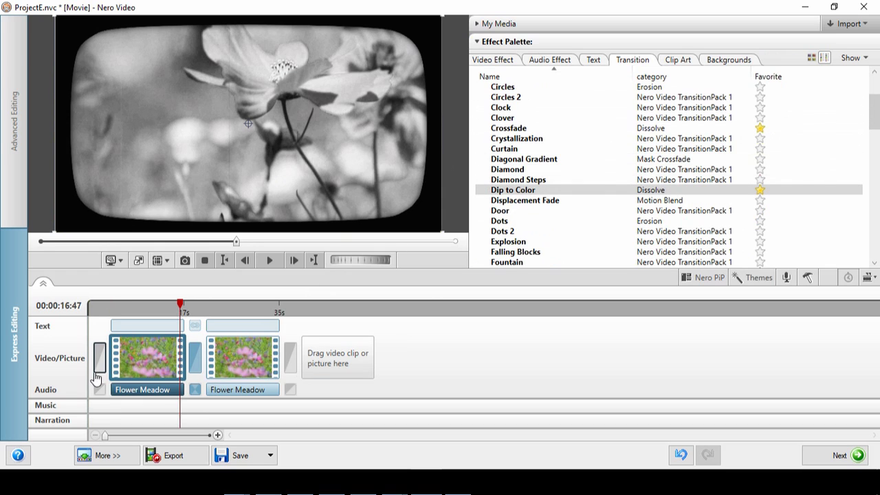
pyautogui.click(99, 358)
pyautogui.click(290, 358)
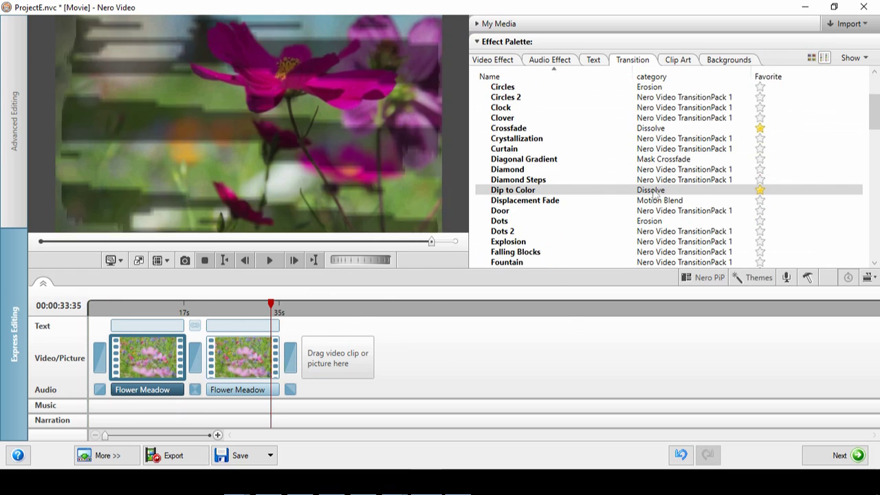
# Add a Curl Text Scroller title over the first clip and a Static Text title over the second
pyautogui.click(594, 62)
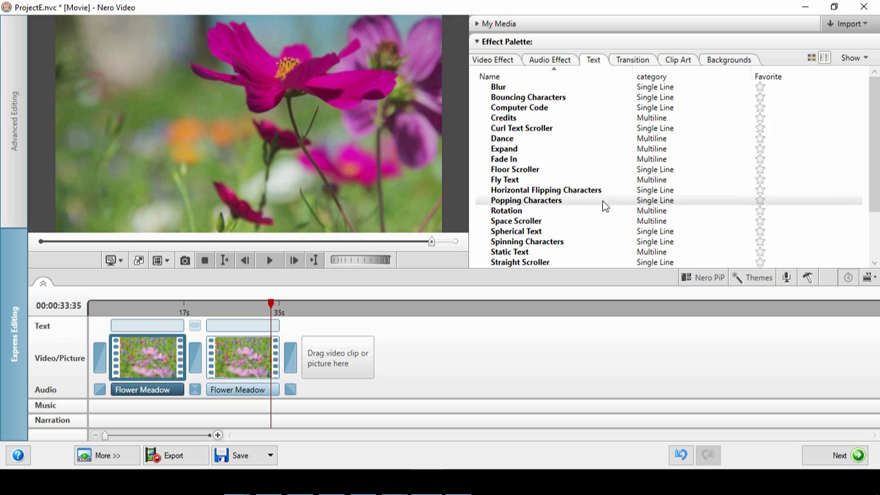
pyautogui.moveTo(541, 129); pyautogui.dragTo(151, 328)
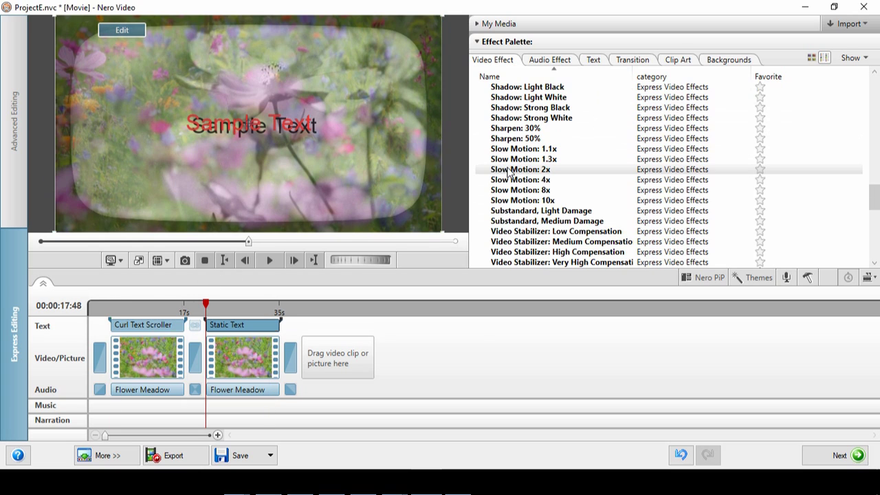
# Apply Slow Motion: 2x to the second clip, accepting the removal of its linked audio, and preview the movie
pyautogui.moveTo(511, 172); pyautogui.dragTo(241, 368)
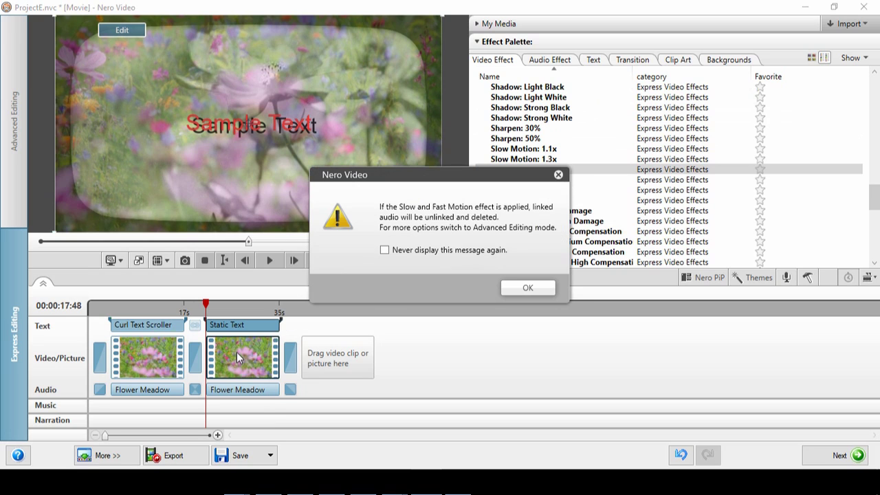
pyautogui.click(528, 288)
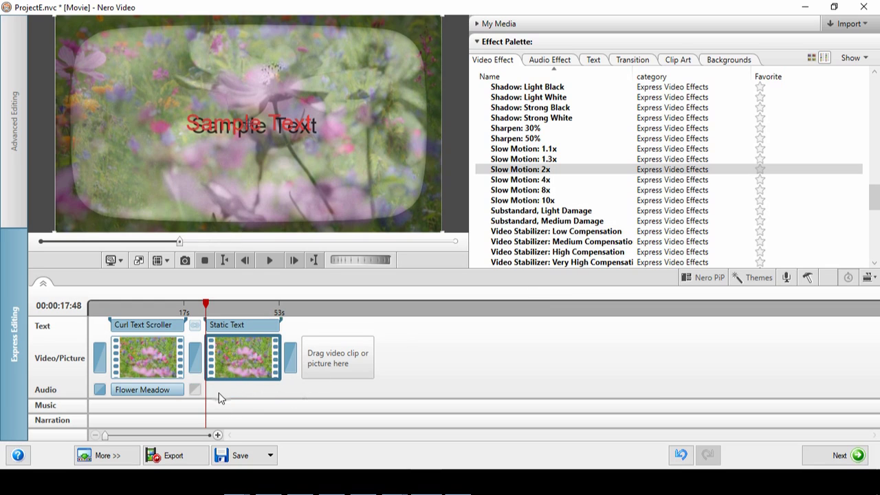
pyautogui.click(267, 262)
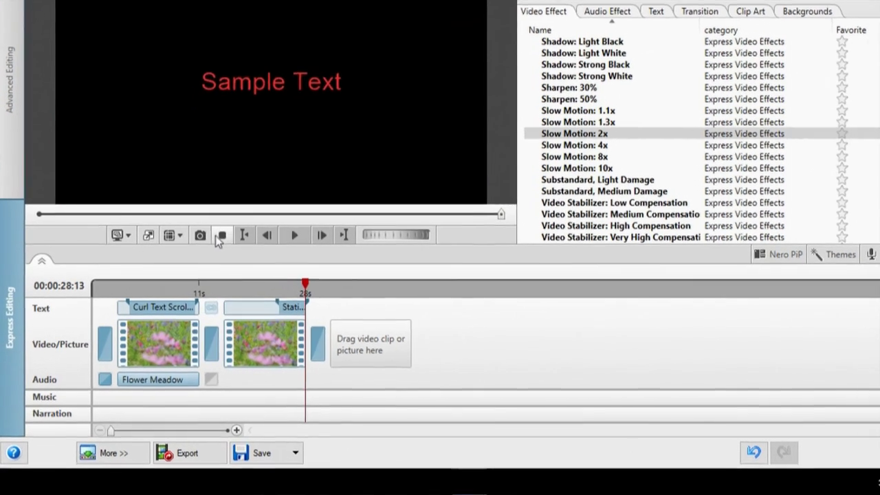
pyautogui.click(204, 260)
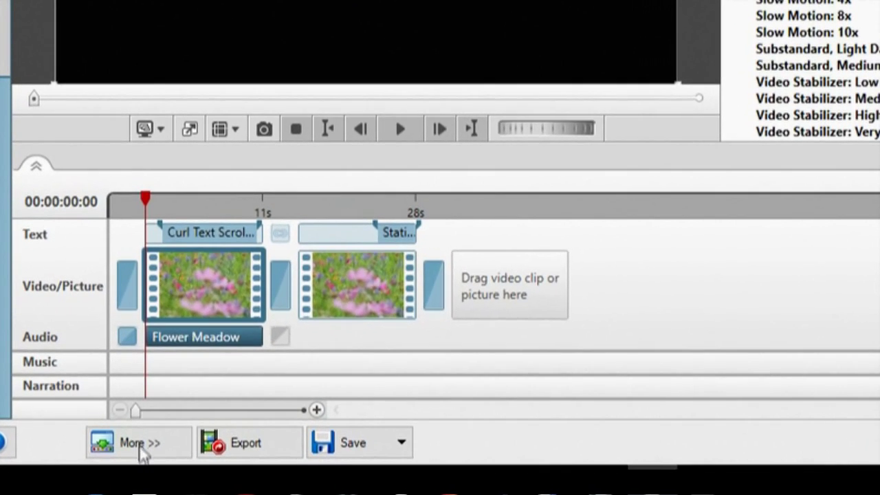
# Enable Nero Background Rendering in the application's editing settings and close the options
pyautogui.click(128, 451)
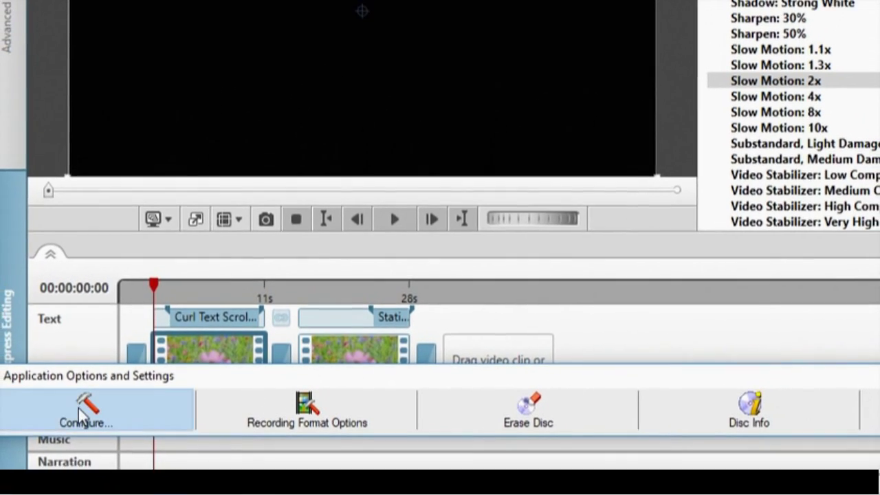
pyautogui.click(75, 355)
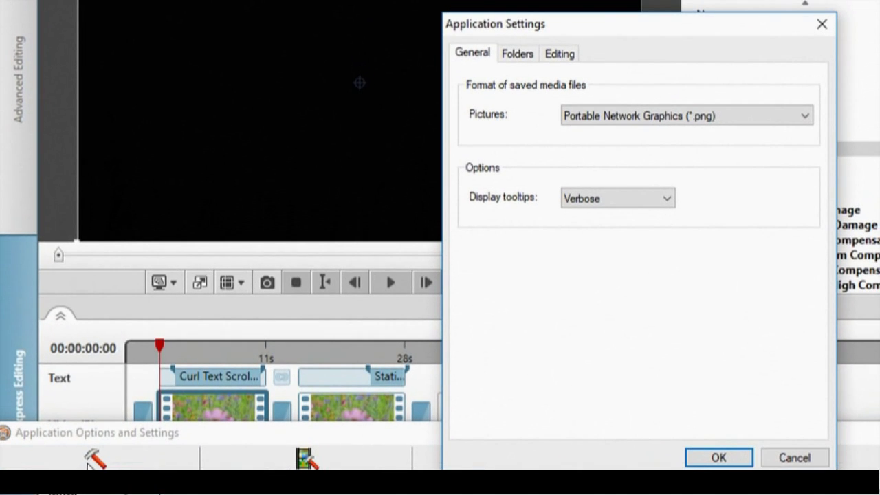
pyautogui.click(560, 58)
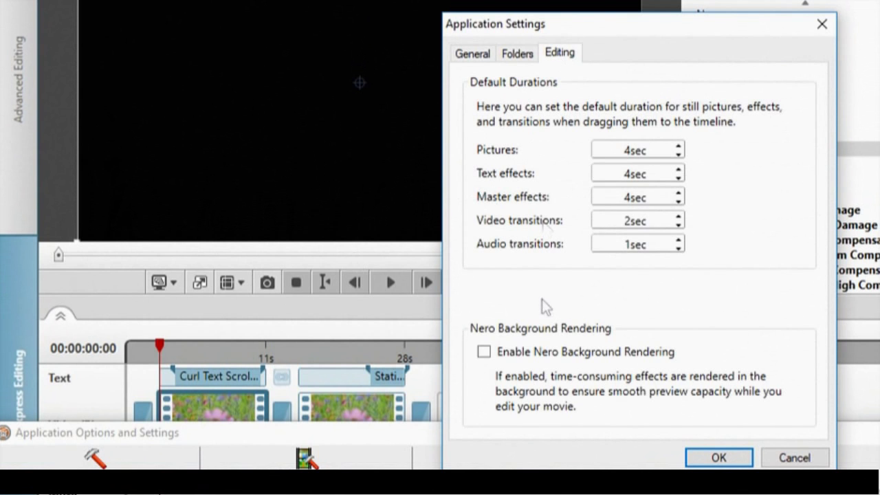
pyautogui.click(484, 353)
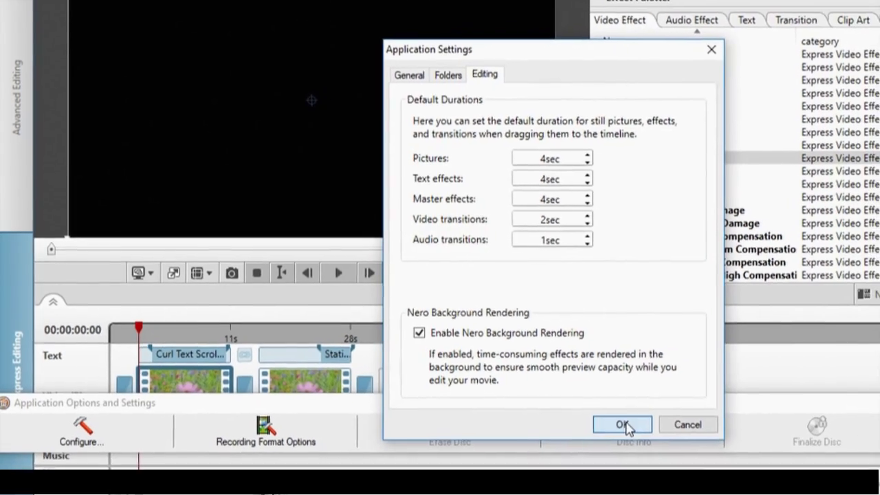
pyautogui.click(651, 434)
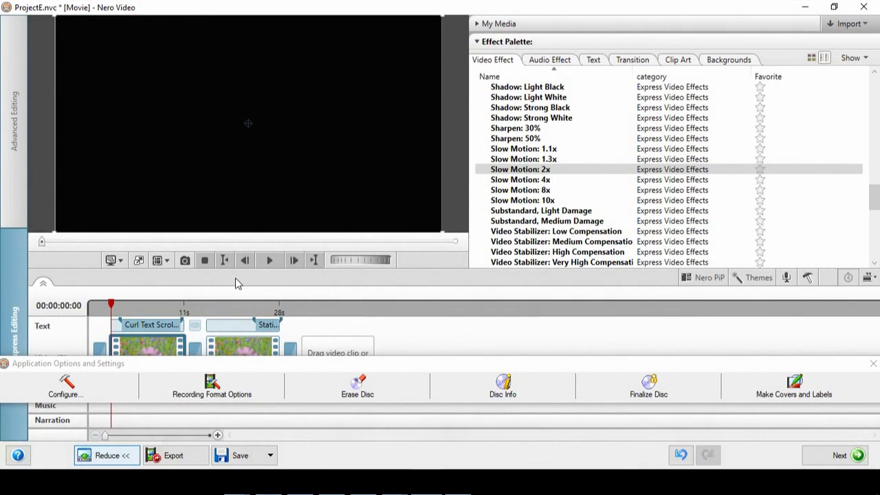
pyautogui.click(872, 364)
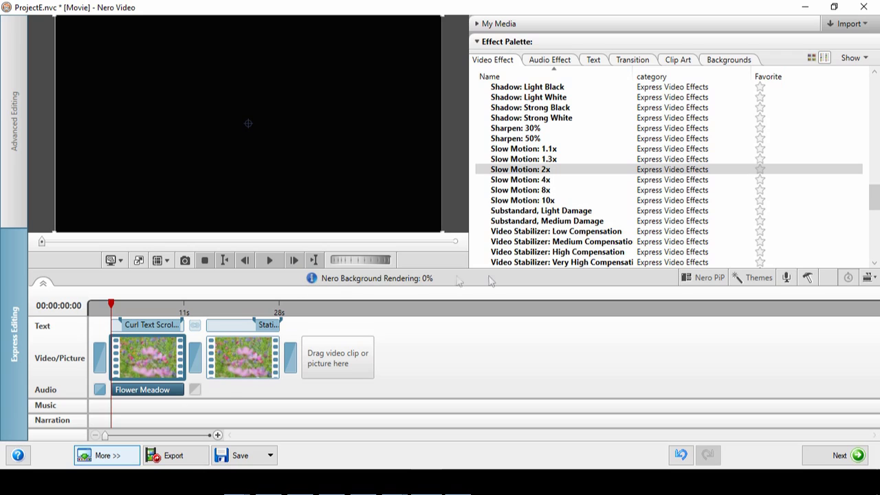
# Display the Safe Area overlay in the preview monitor
pyautogui.moveTo(212, 337)
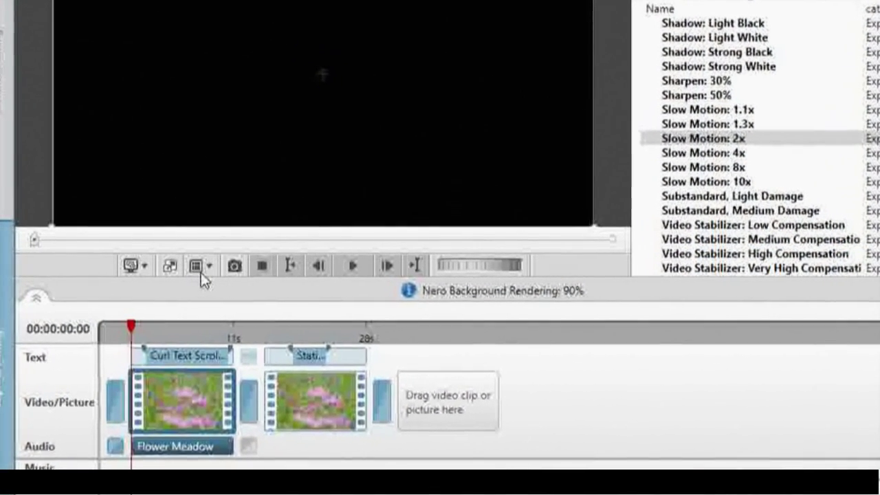
pyautogui.click(206, 266)
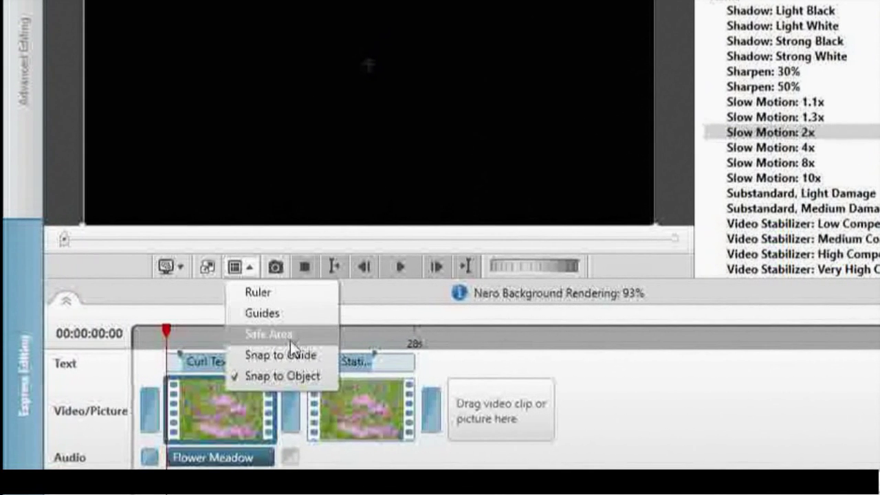
pyautogui.click(290, 335)
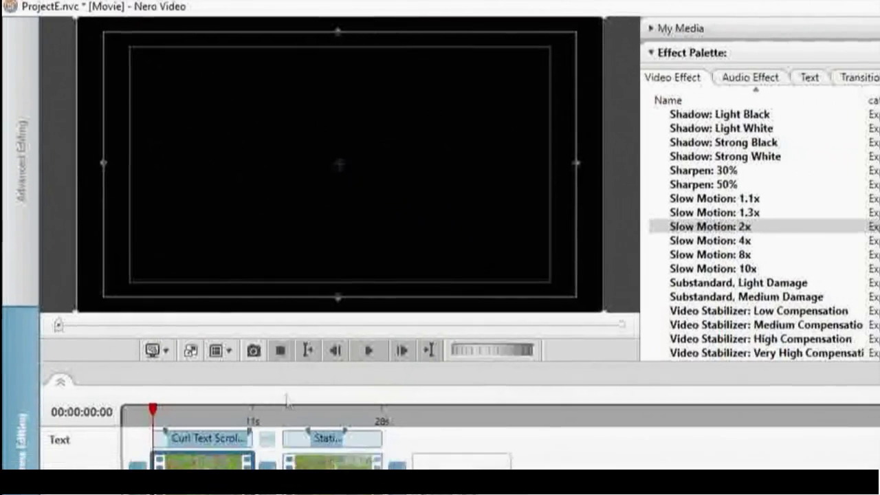
pyautogui.press('space')
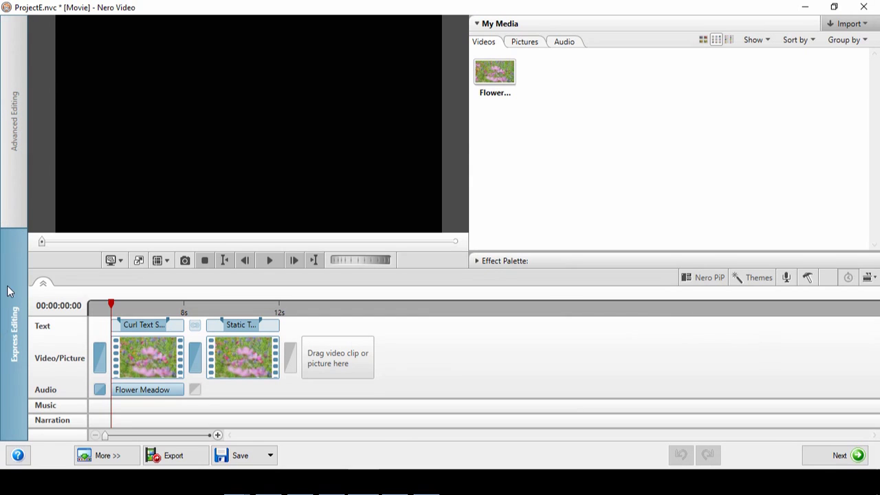
# Switch the project to Advanced Editing mode, and lock and unlock the Video 1 track
pyautogui.click(15, 137)
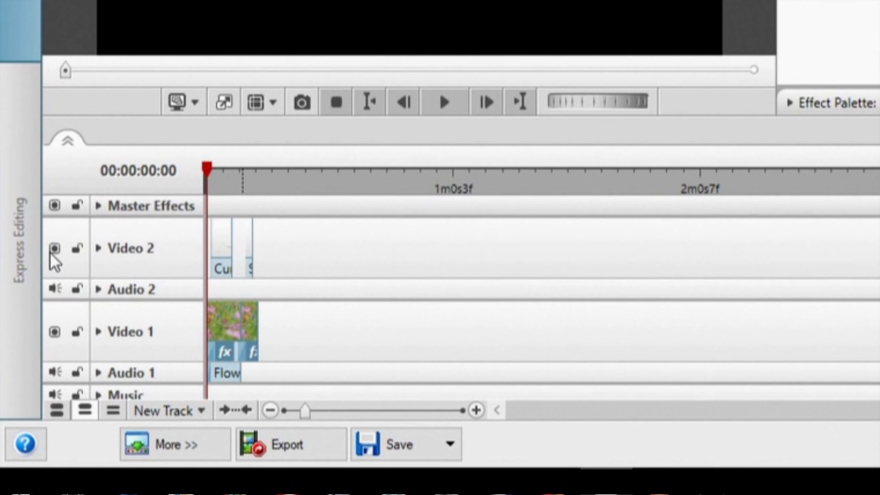
pyautogui.click(76, 332)
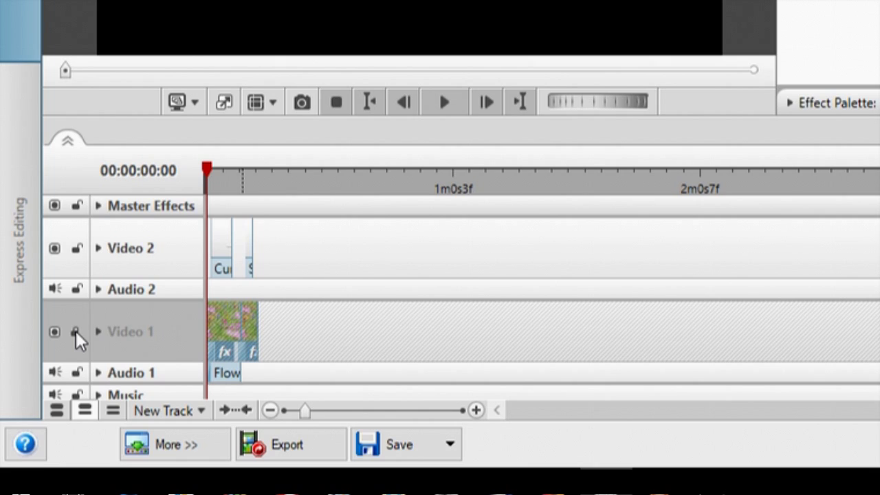
pyautogui.click(76, 332)
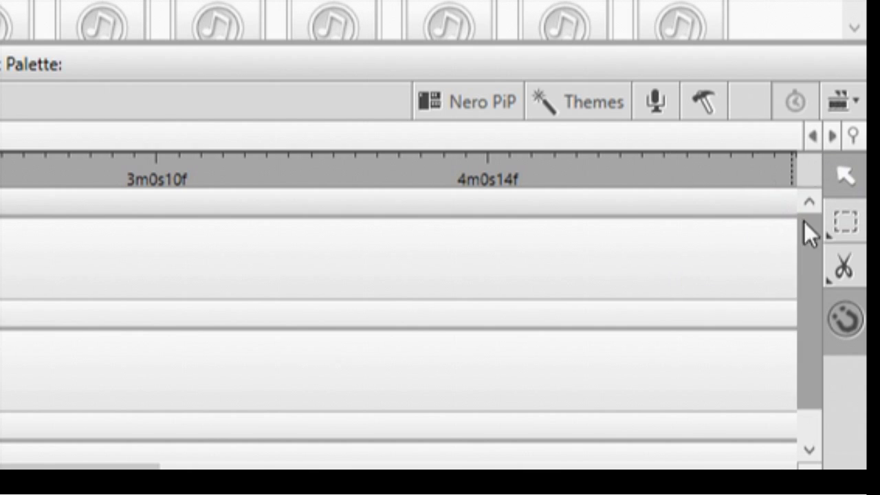
# Examine the variants of the timeline's area-selection and cutting tools, including the Roll tool
pyautogui.click(843, 220)
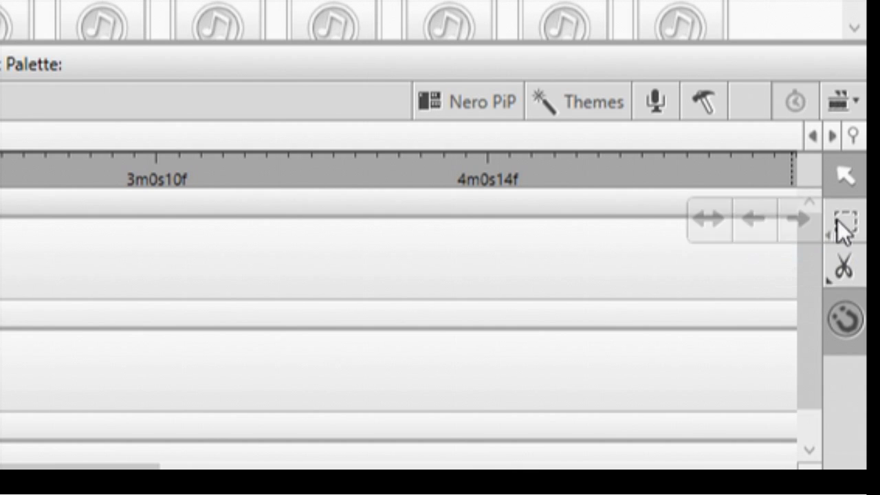
pyautogui.moveTo(851, 274)
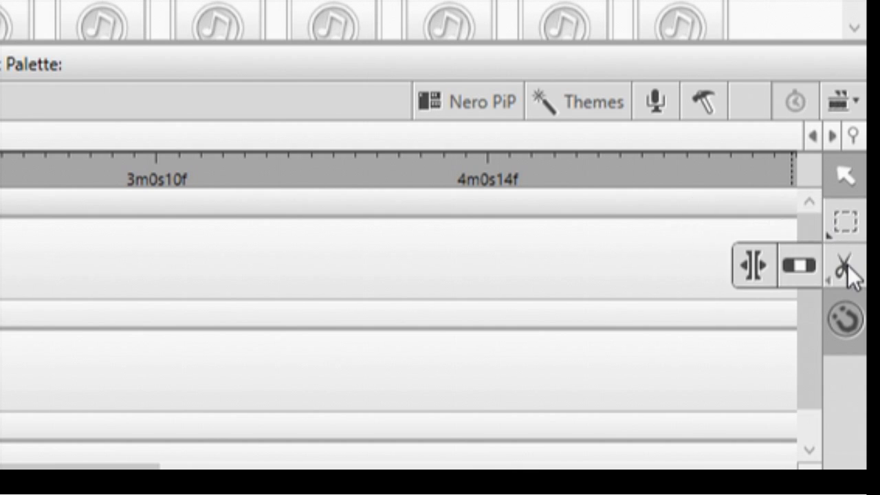
pyautogui.click(802, 265)
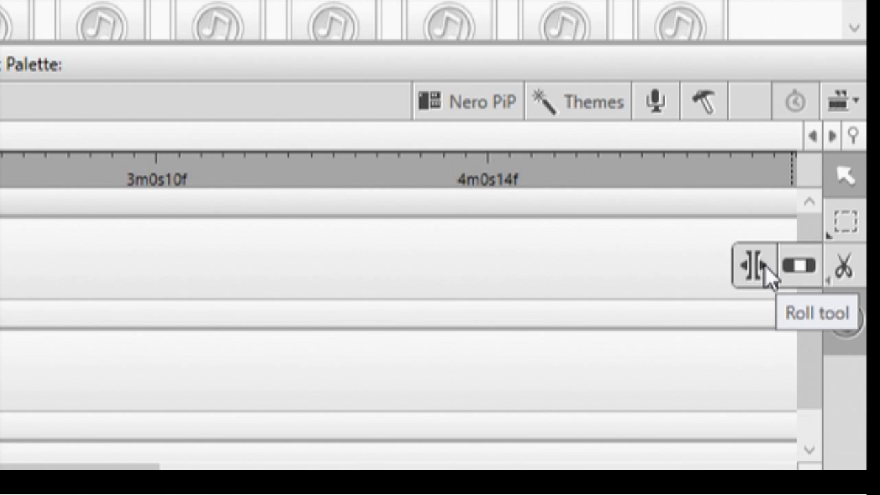
pyautogui.click(837, 264)
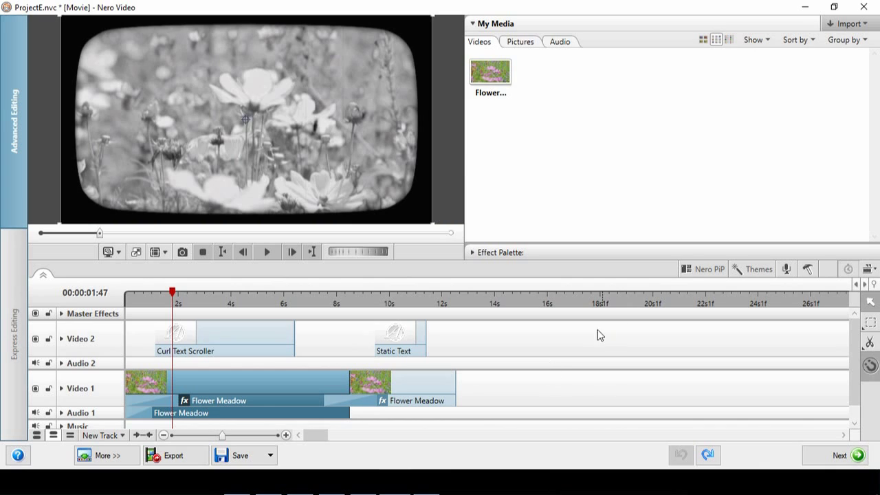
# Toggle between the scissors tool and the selection arrow twice, and toggle the area-selection tool on and off once
pyautogui.click(869, 345)
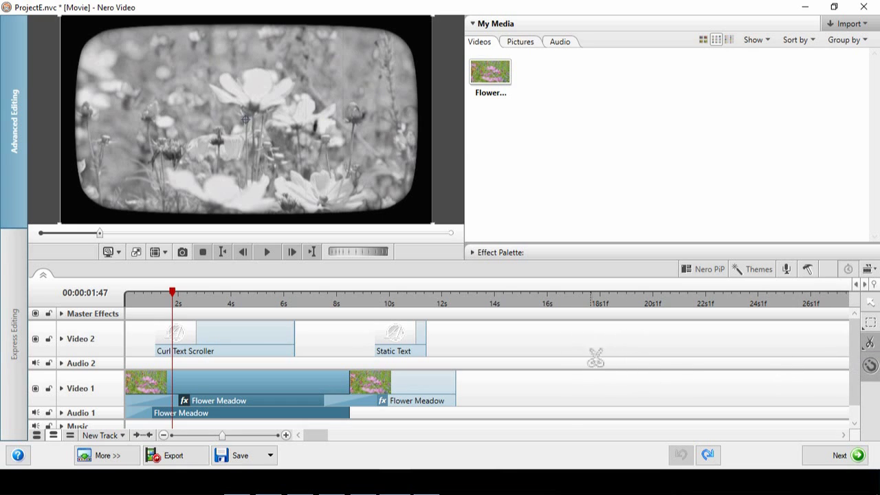
pyautogui.click(870, 303)
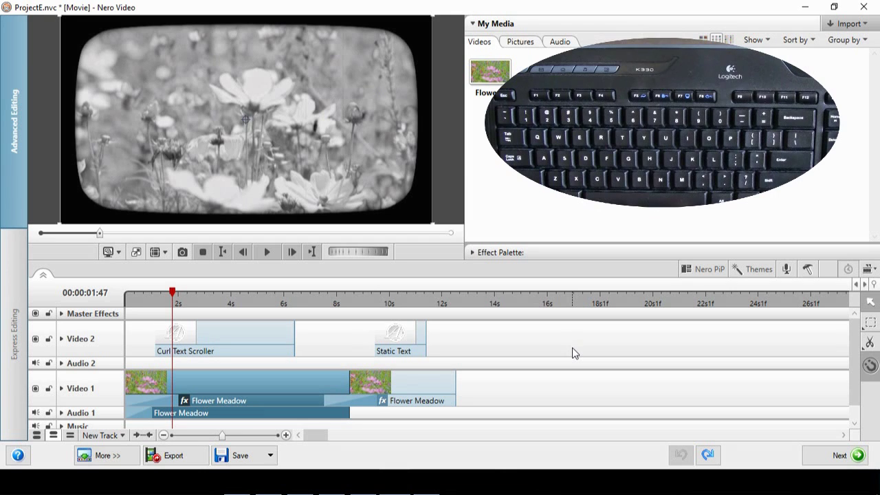
pyautogui.press('c')
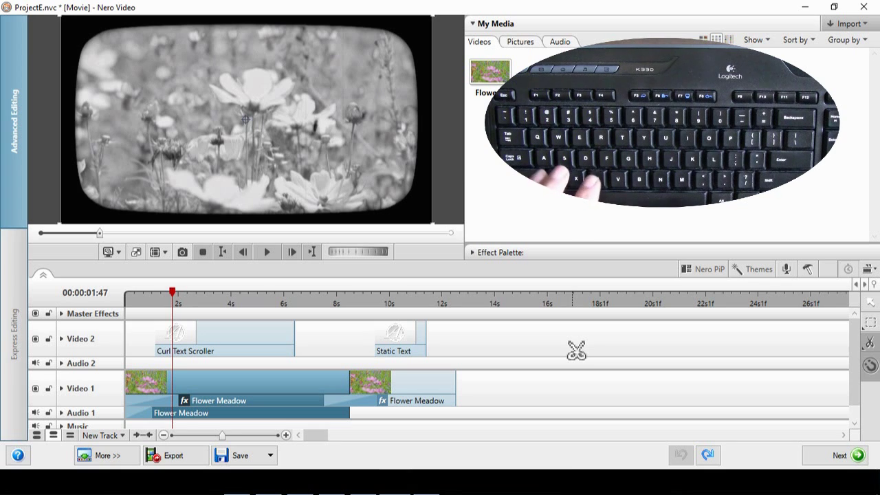
pyautogui.press('c')
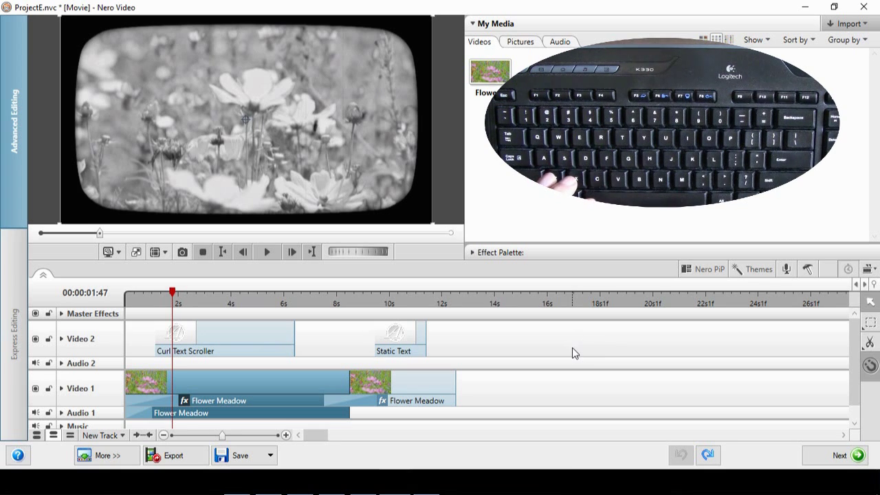
pyautogui.press('x')
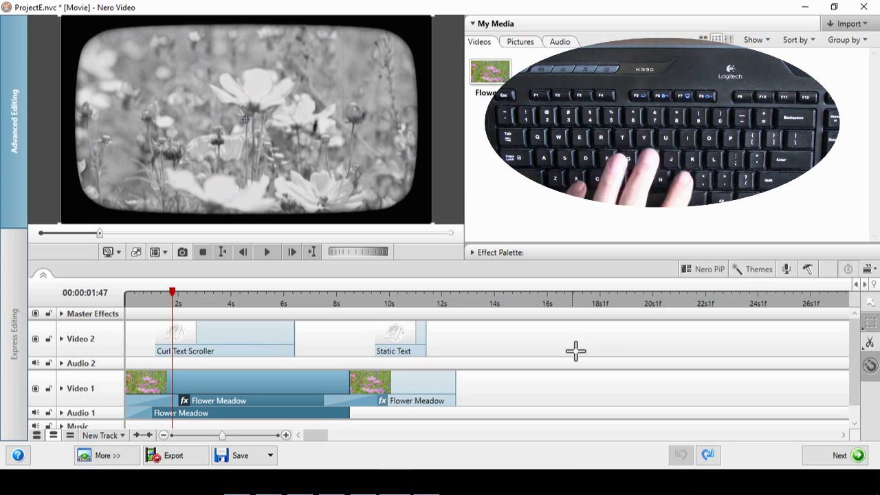
pyautogui.press('x')
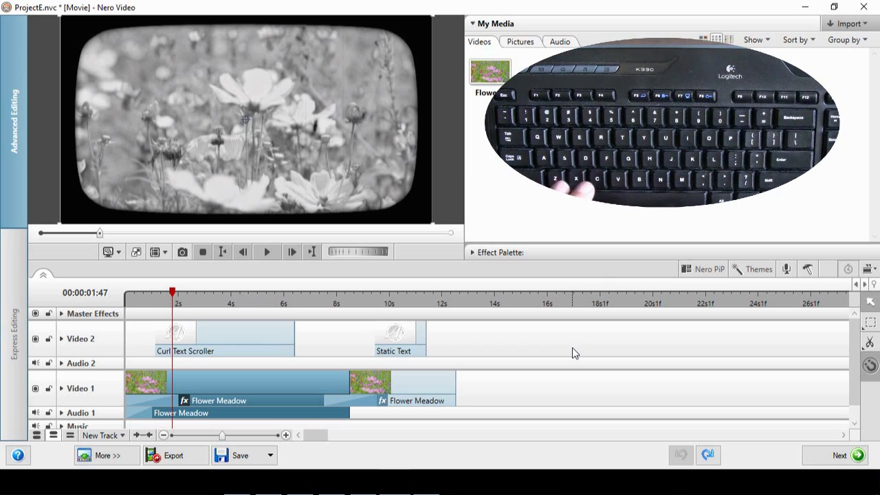
# Cycle through the timeline's trimming and cutting tools, finishing on the scissors tool
pyautogui.press('z')
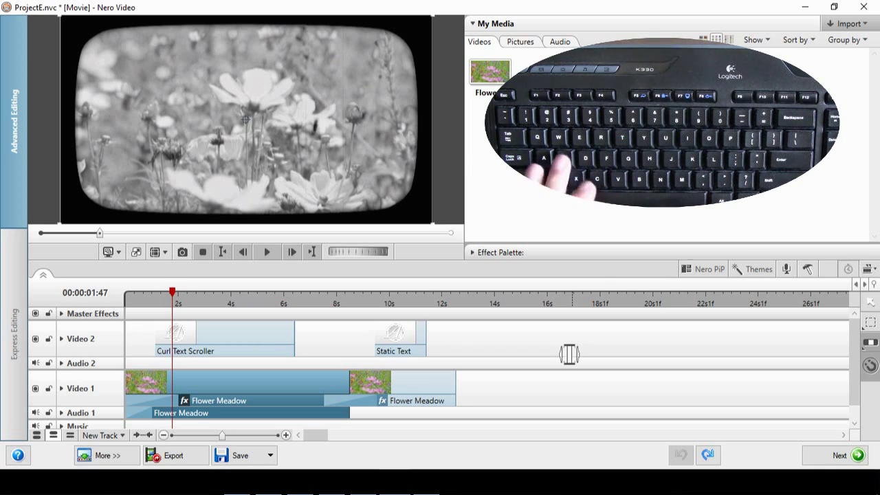
pyautogui.press('c')
pyautogui.press('v')
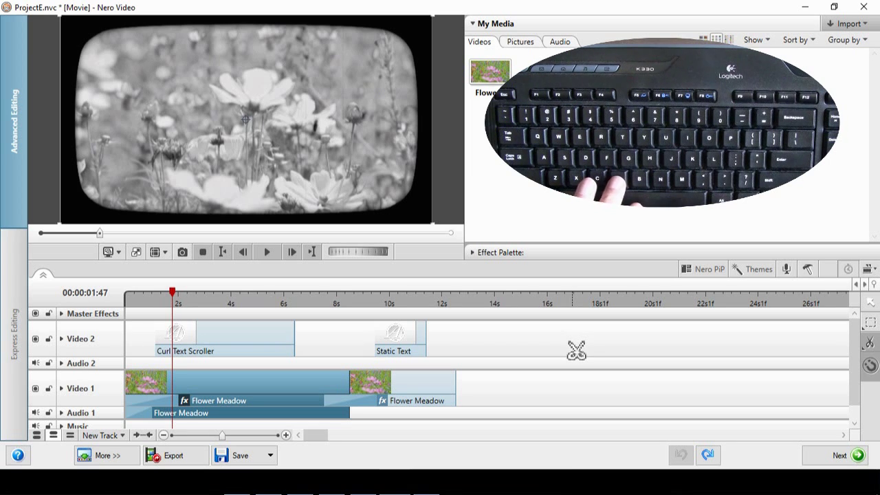
# Play the movie up to about 6 seconds, pause it, and return to the selection arrow
pyautogui.press('space')
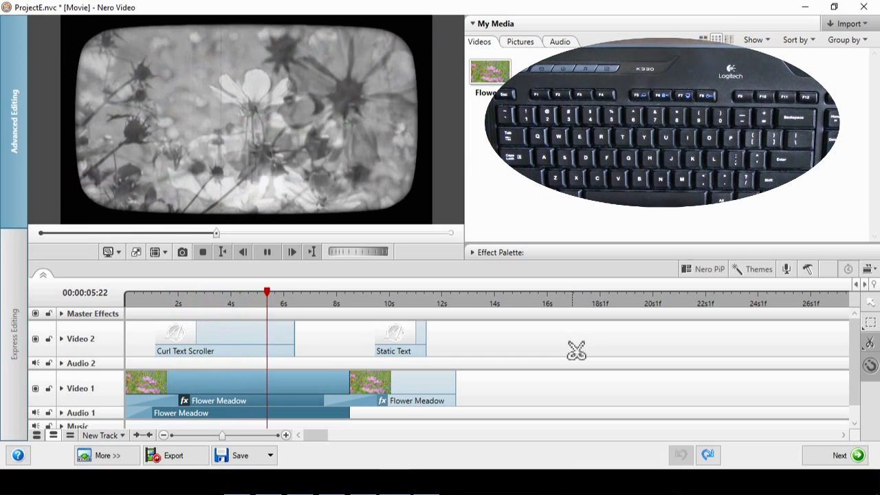
pyautogui.press('space')
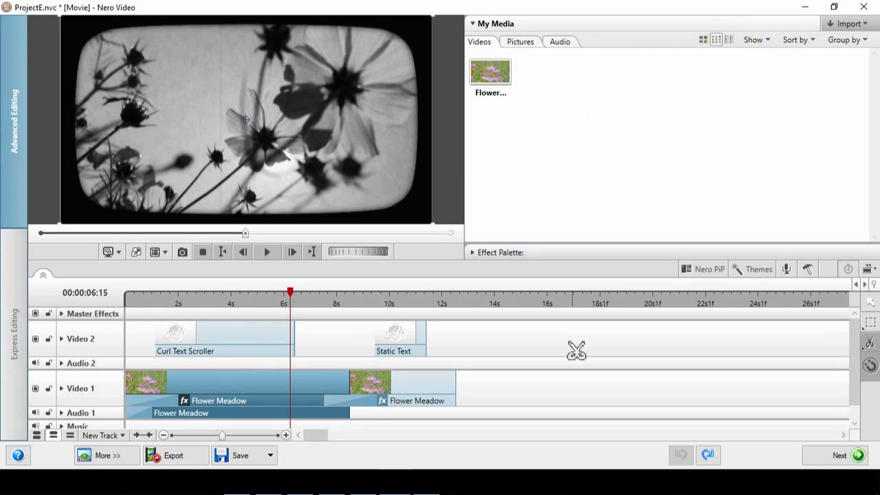
pyautogui.press('Escape')
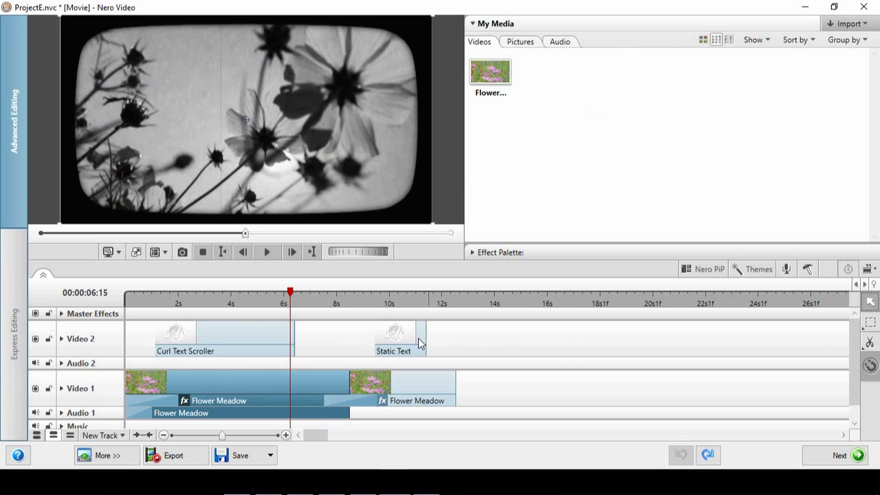
# Look through the program's list of keyboard shortcuts and close it
pyautogui.click(17, 456)
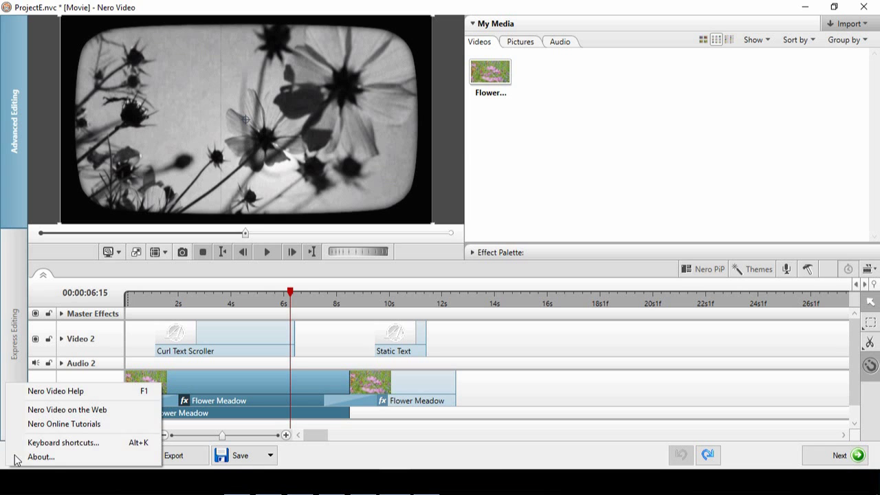
pyautogui.click(71, 442)
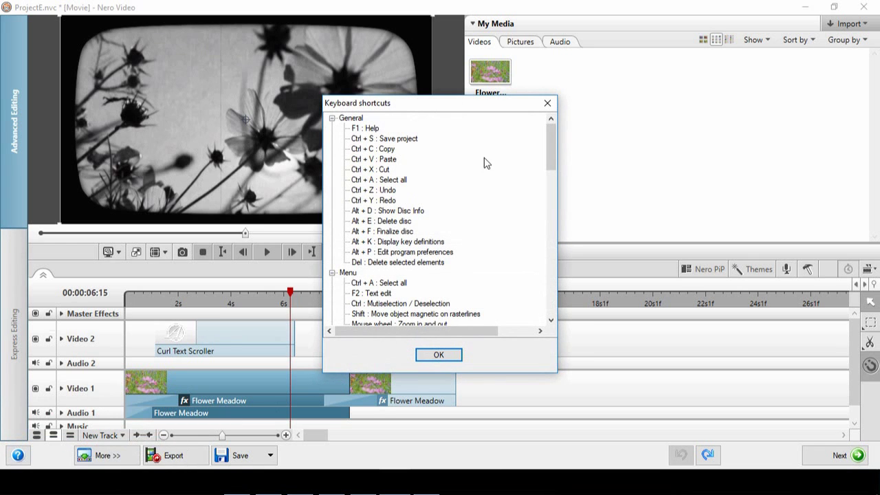
pyautogui.moveTo(550, 143); pyautogui.dragTo(558, 305)
pyautogui.click(438, 356)
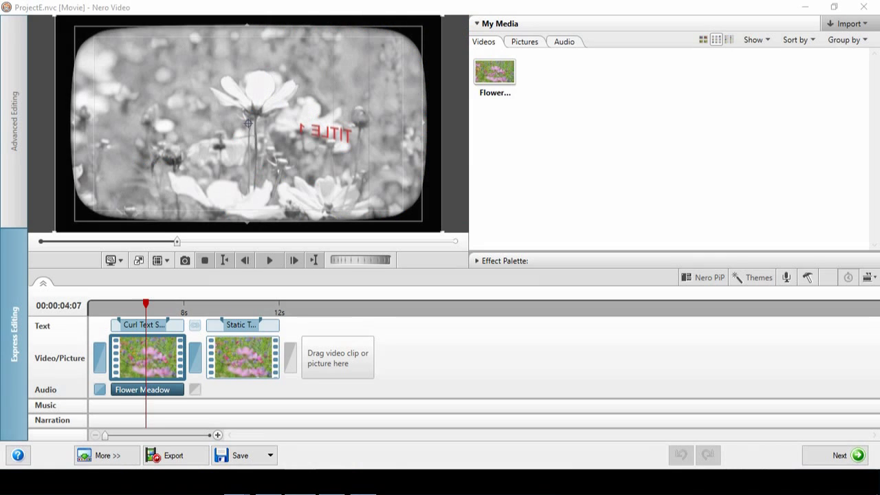
# Examine the commands available for the first video clip, its opening transition, the Curl Text Scroller title and the Flower Meadow audio
pyautogui.moveTo(126, 372)
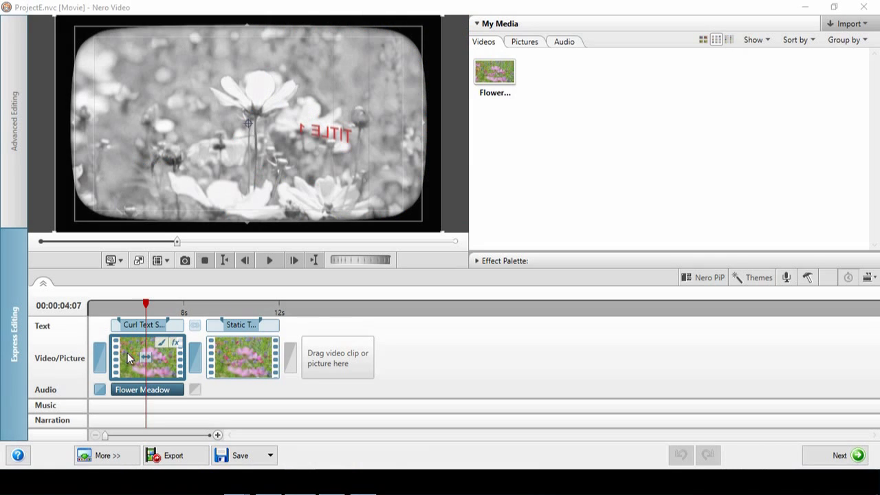
pyautogui.rightClick(129, 356)
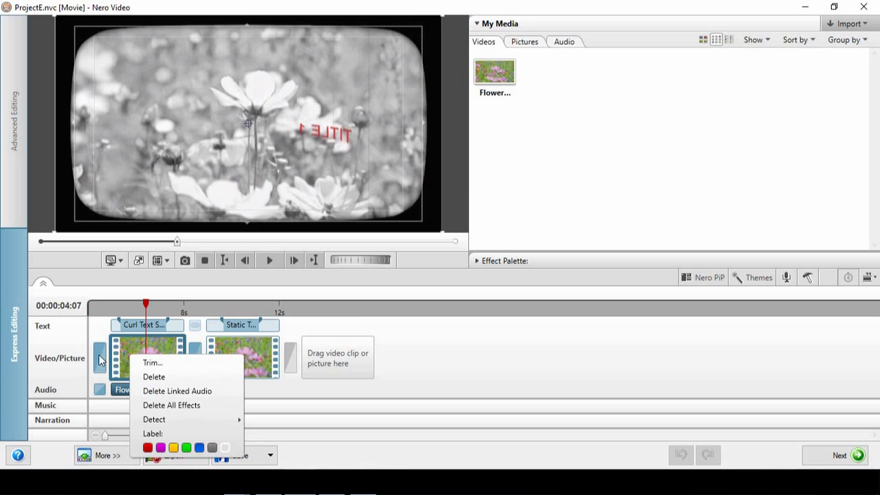
pyautogui.rightClick(100, 358)
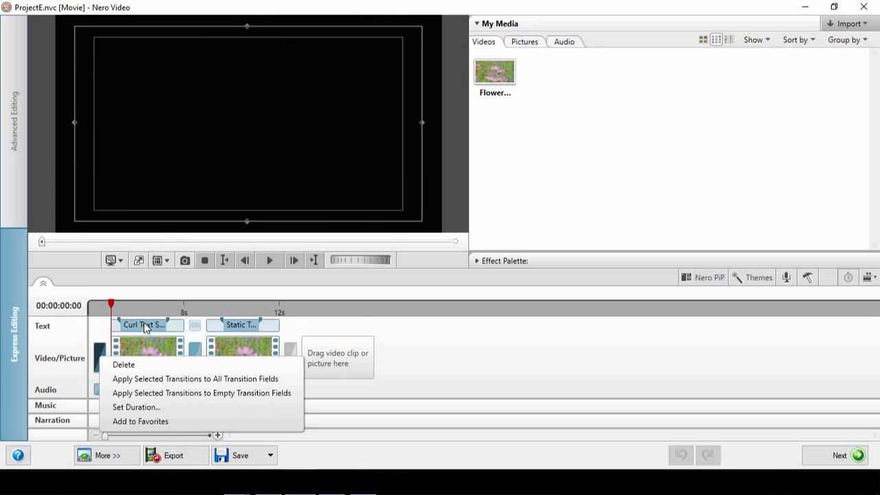
pyautogui.click(144, 325)
pyautogui.rightClick(143, 325)
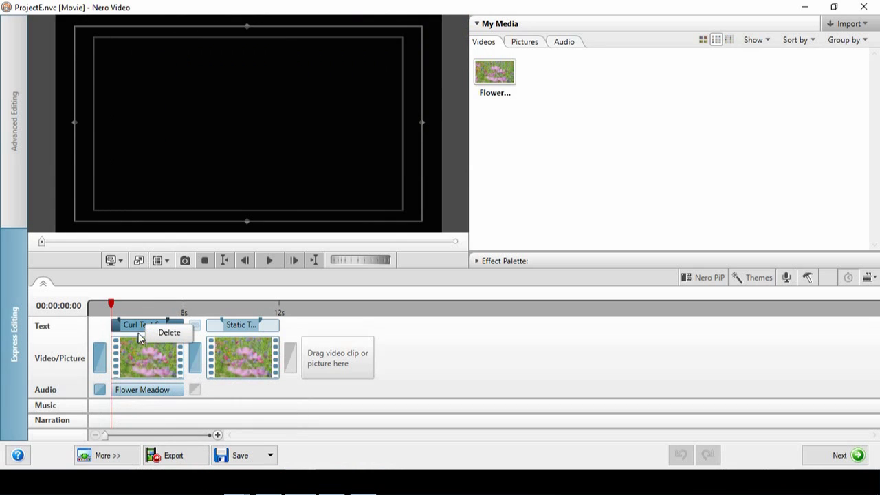
pyautogui.rightClick(104, 391)
pyautogui.click(164, 390)
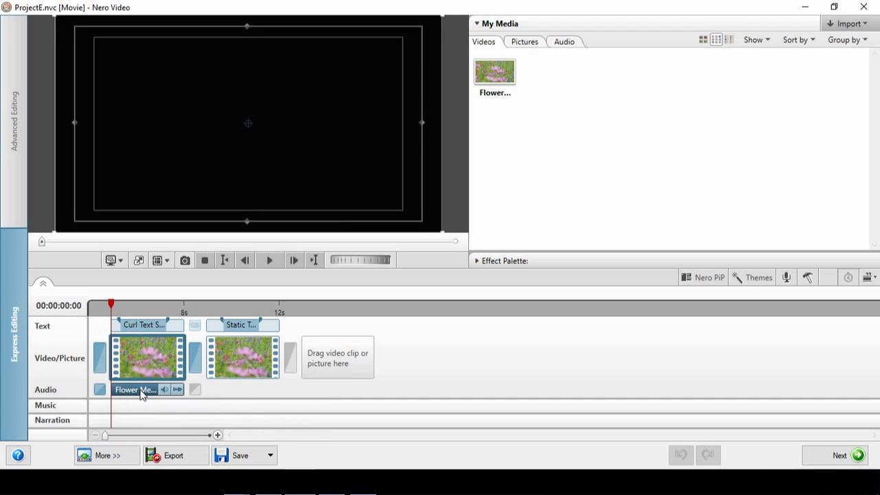
pyautogui.rightClick(141, 393)
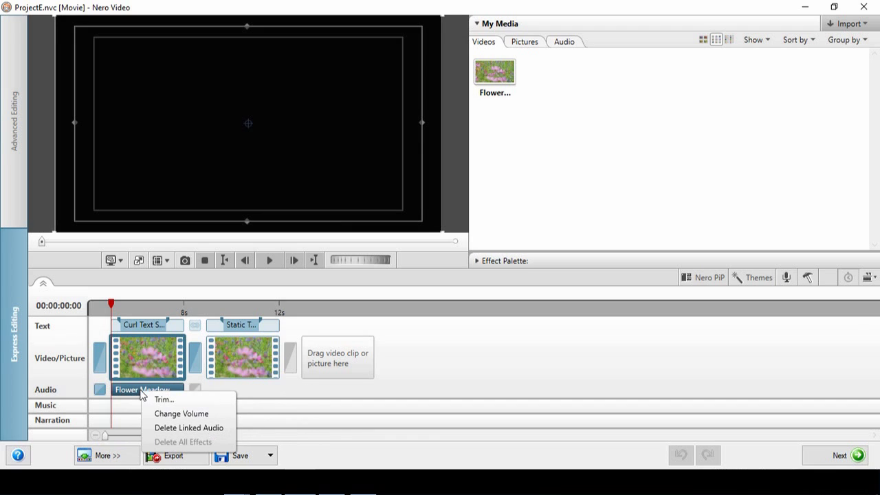
pyautogui.click(148, 304)
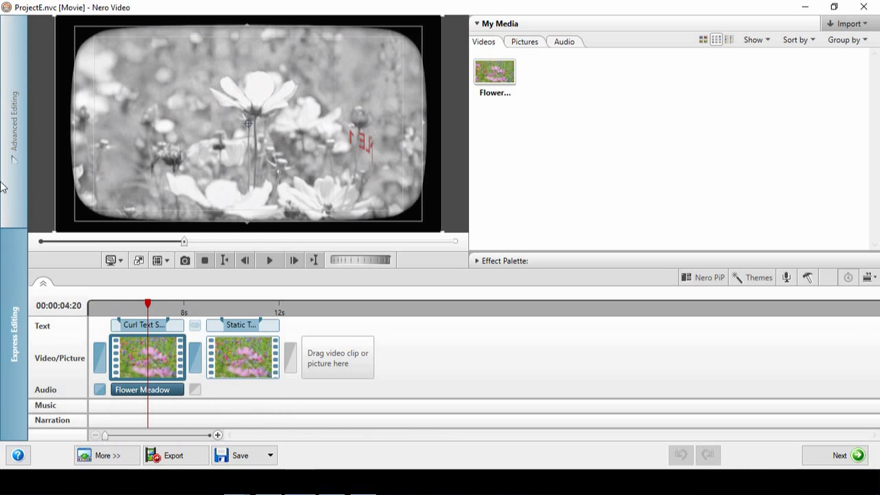
# Switch to Advanced Editing mode and examine the commands available for the title, the Flower Meadow clip and its opening transition
pyautogui.click(10, 131)
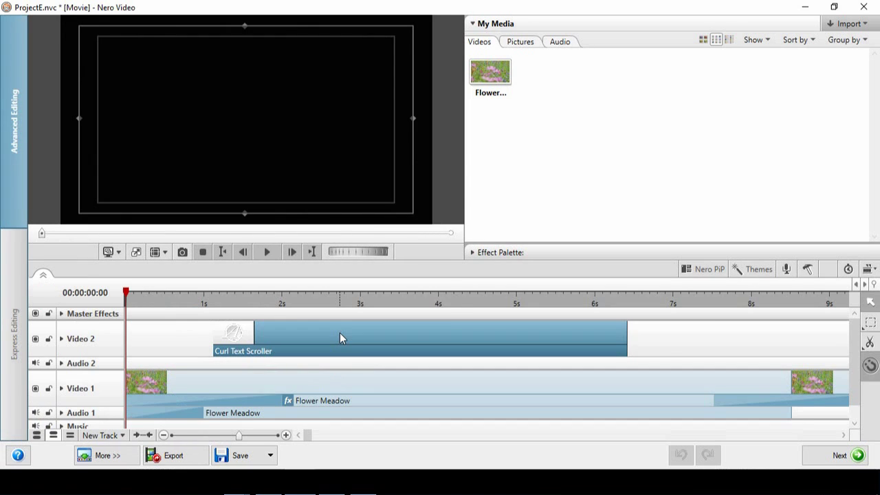
pyautogui.rightClick(340, 333)
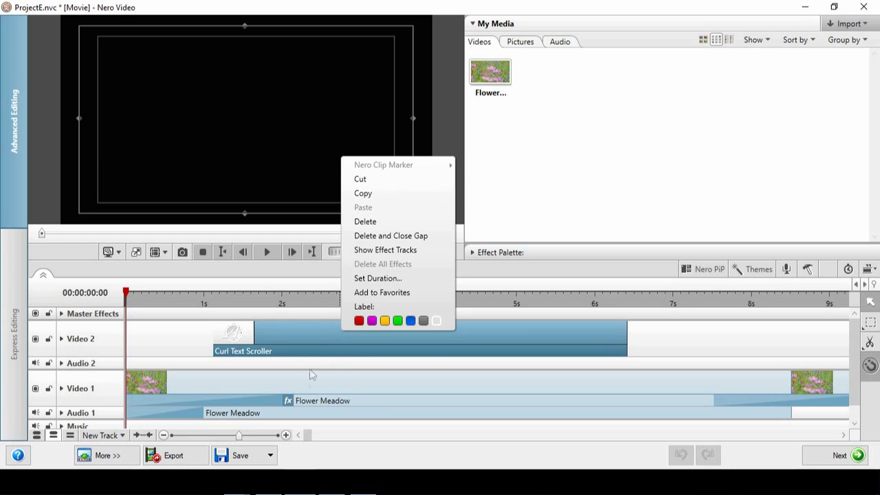
pyautogui.rightClick(299, 418)
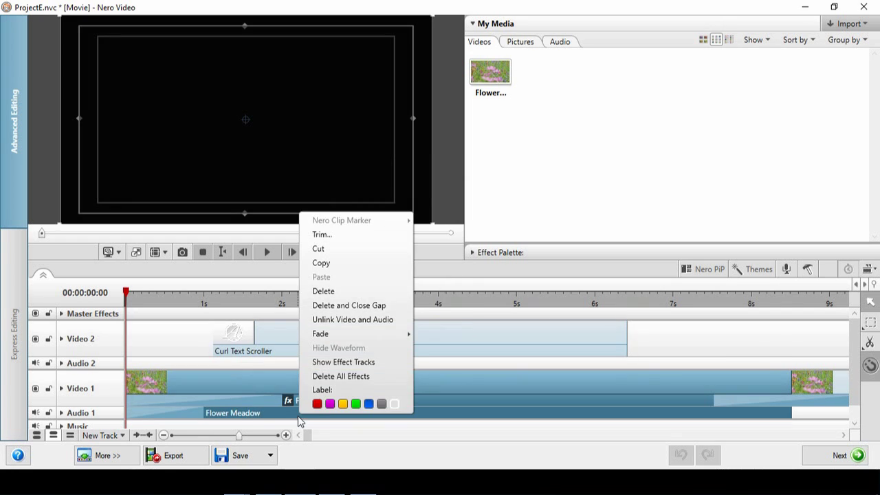
pyautogui.rightClick(210, 389)
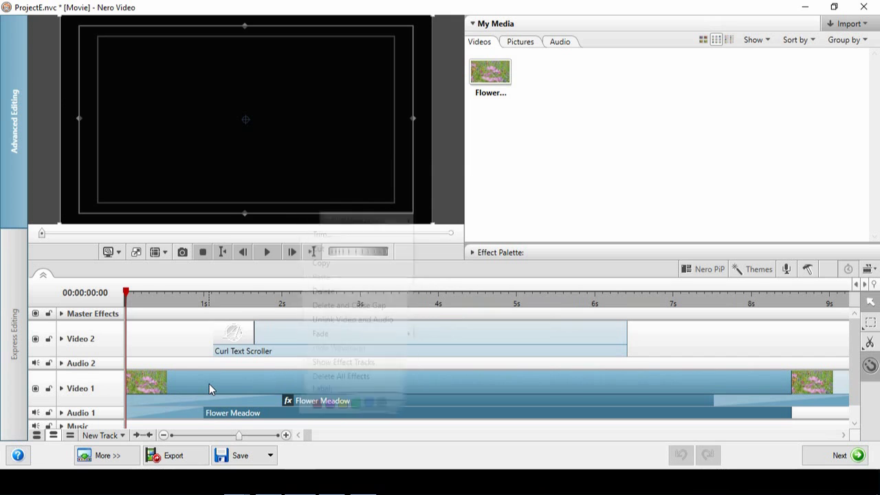
pyautogui.rightClick(221, 399)
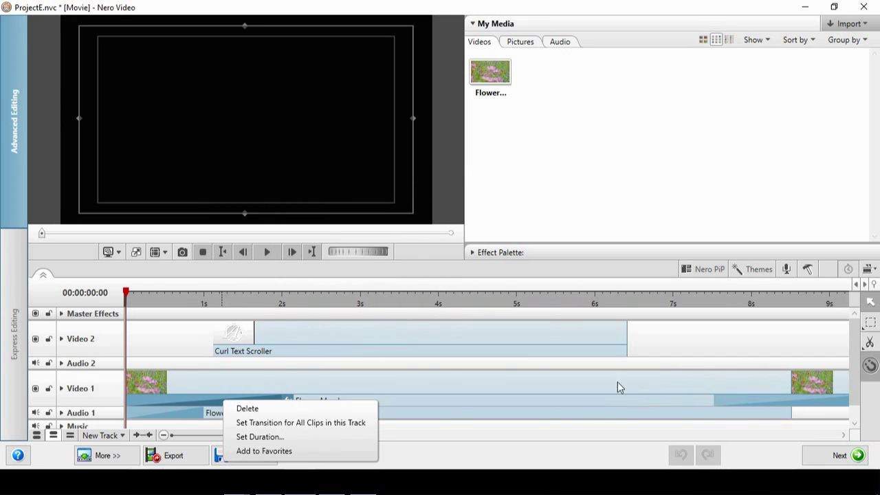
pyautogui.click(426, 332)
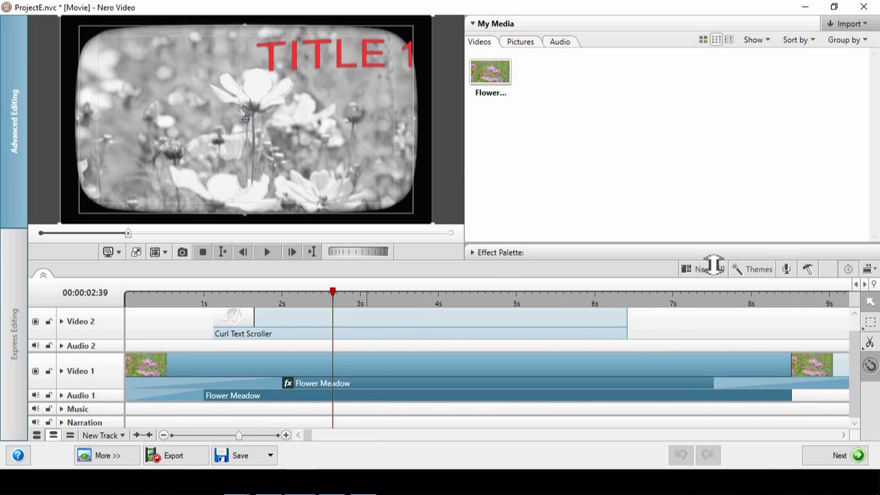
# Apply the Slow & Fast Motion video effect to the first Flower Meadow clip on Video 1, and hide and redisplay its properties
pyautogui.click(472, 253)
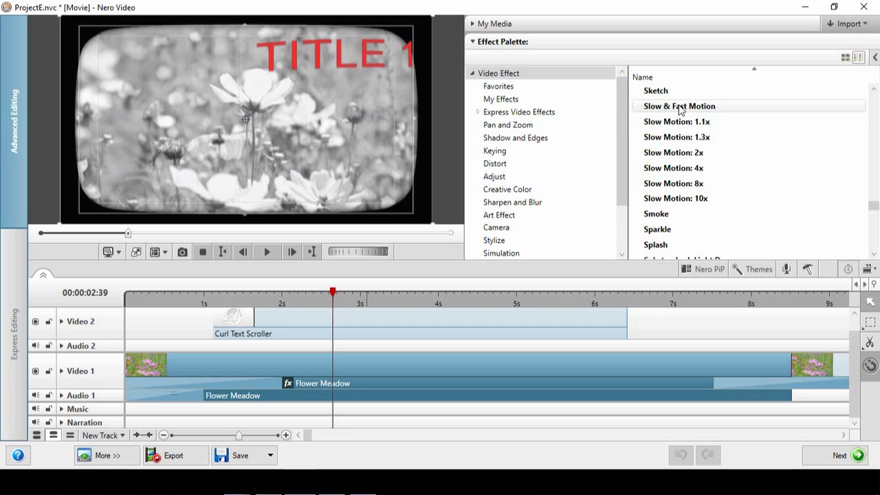
pyautogui.moveTo(689, 106); pyautogui.dragTo(483, 365)
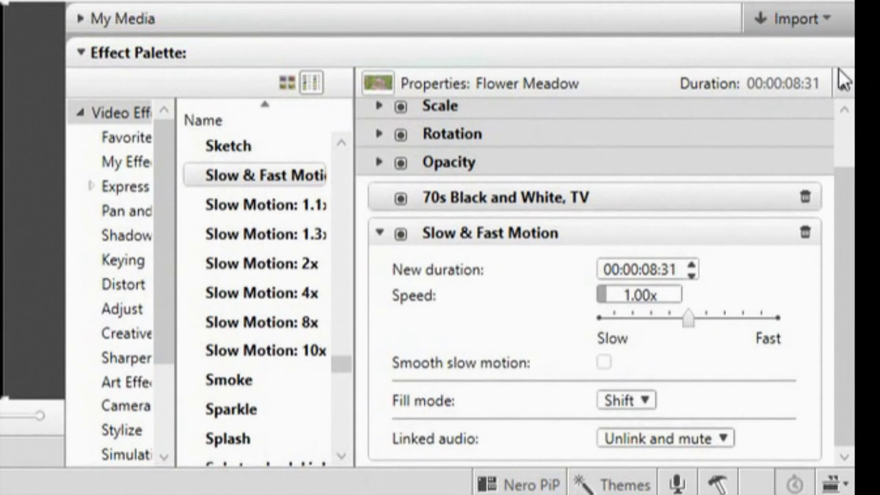
pyautogui.click(842, 83)
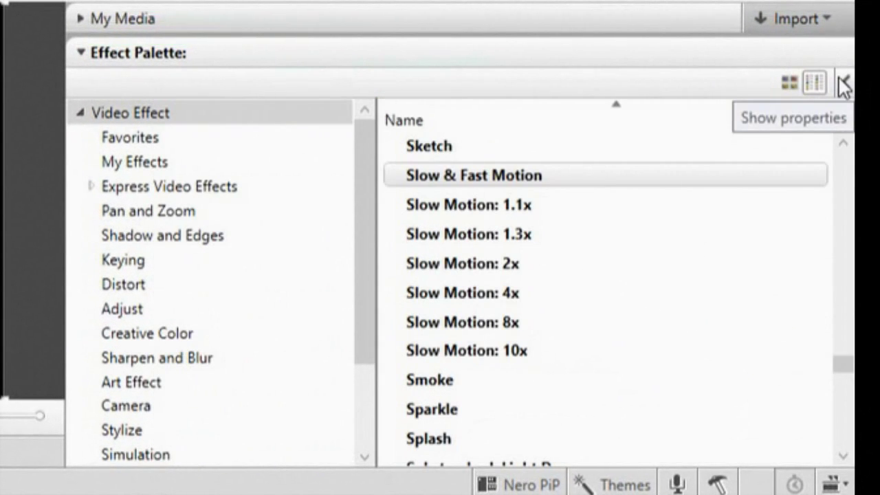
pyautogui.click(843, 83)
pyautogui.click(843, 84)
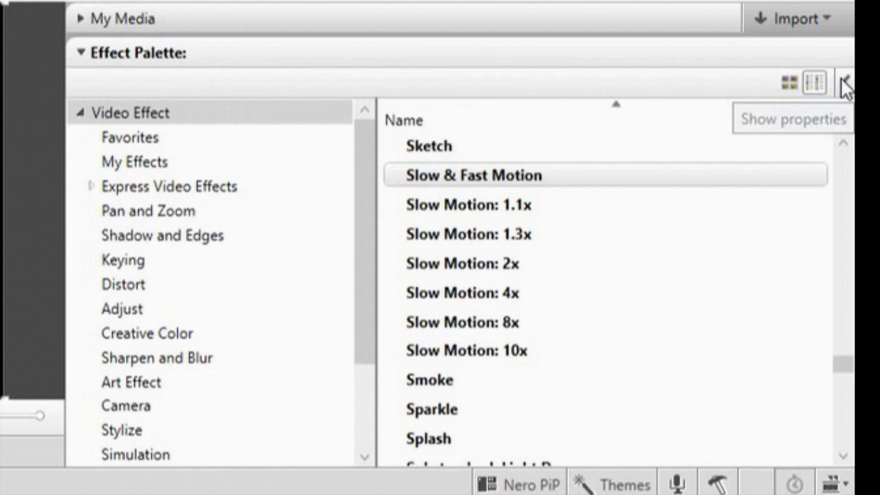
pyautogui.click(844, 84)
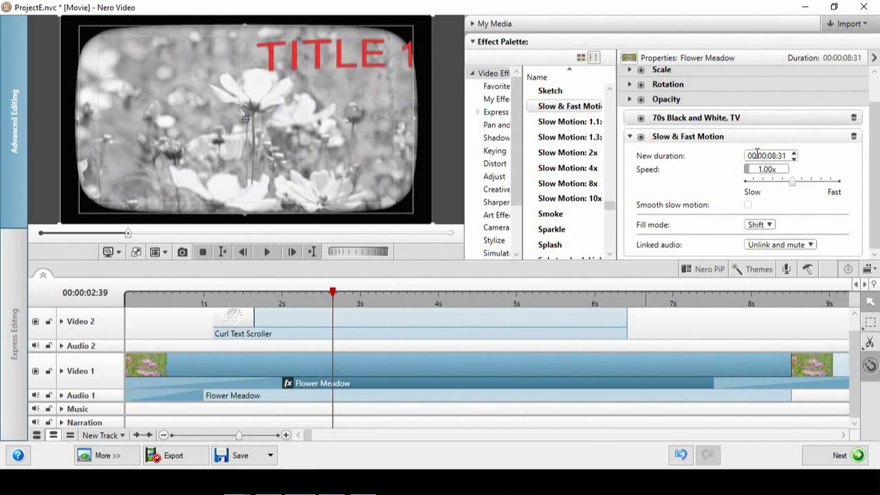
# Set the Slow & Fast Motion speed to 1.38x and examine the fill mode and linked audio choices
pyautogui.moveTo(754, 170); pyautogui.dragTo(778, 172)
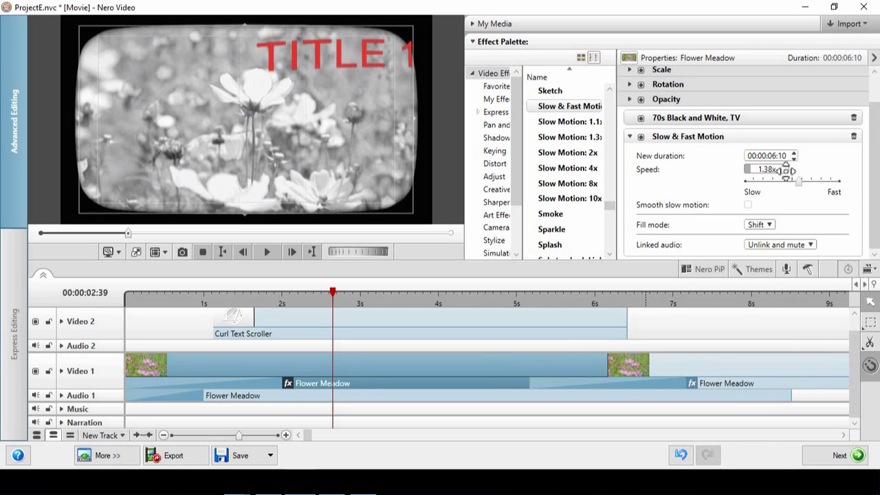
pyautogui.click(768, 227)
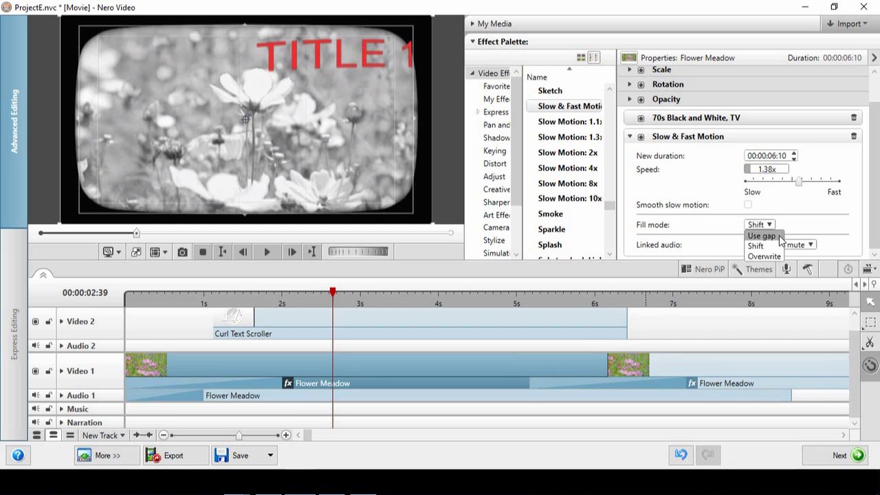
pyautogui.click(809, 246)
pyautogui.click(811, 247)
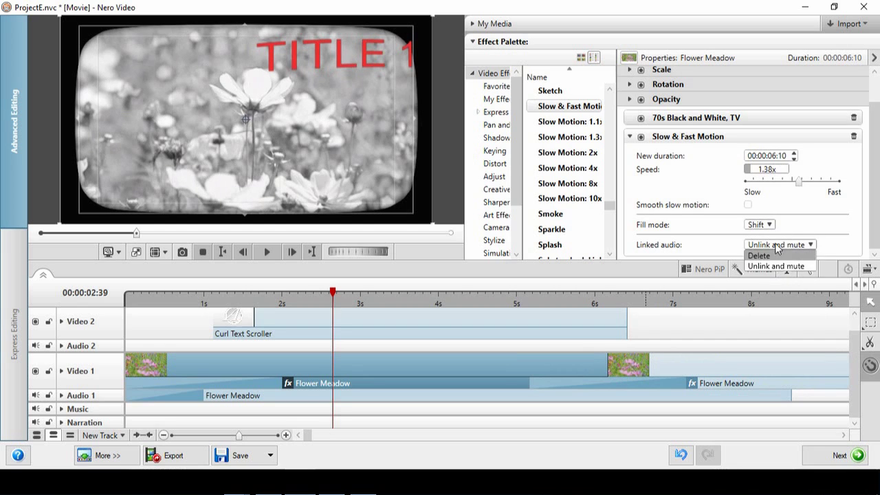
pyautogui.click(847, 211)
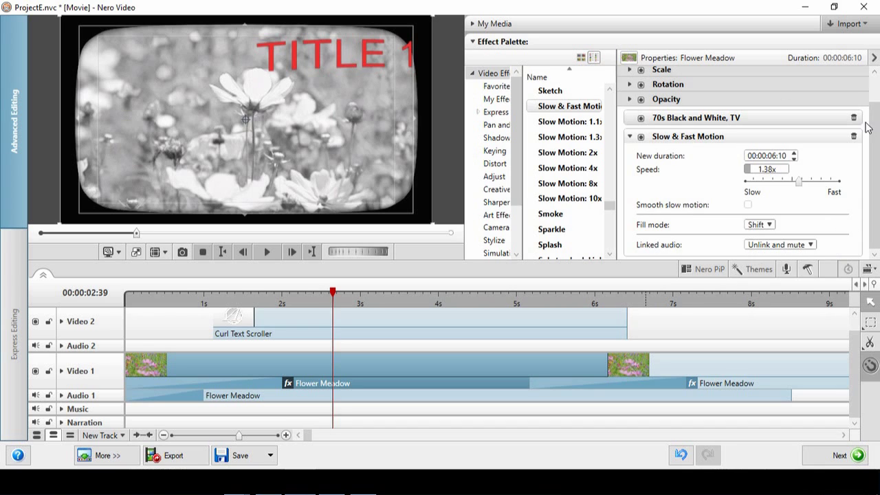
# Enable keyframes for the Position and Scale properties of the first Flower Meadow clip
pyautogui.moveTo(871, 137); pyautogui.dragTo(877, 77)
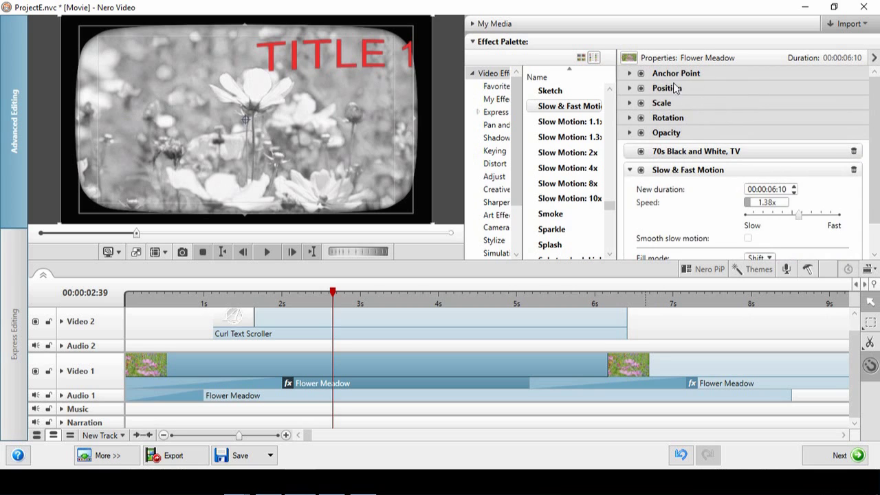
pyautogui.click(630, 88)
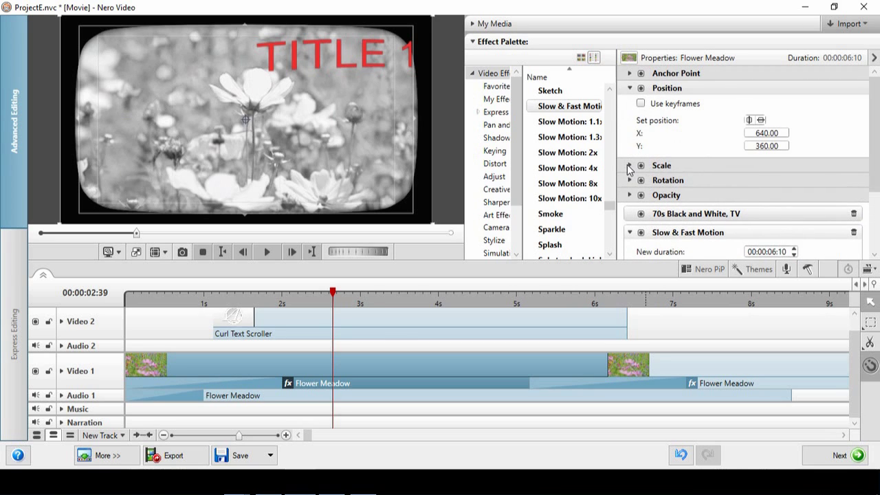
pyautogui.click(630, 166)
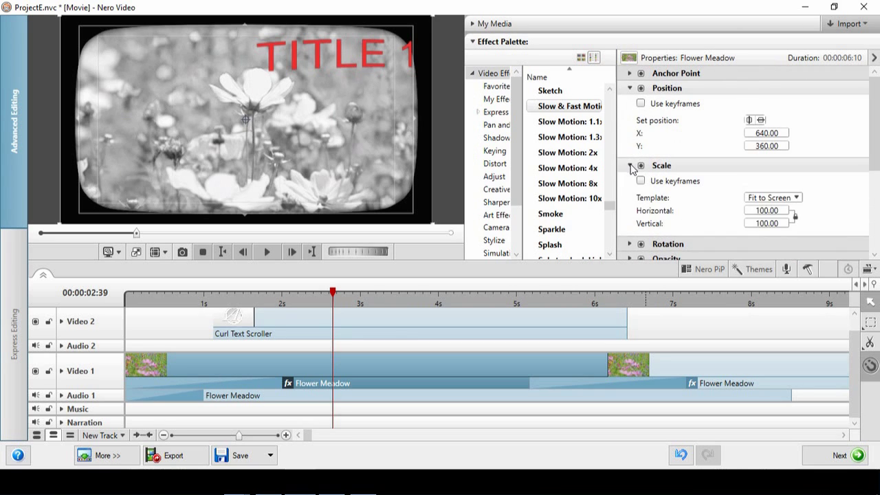
pyautogui.click(641, 104)
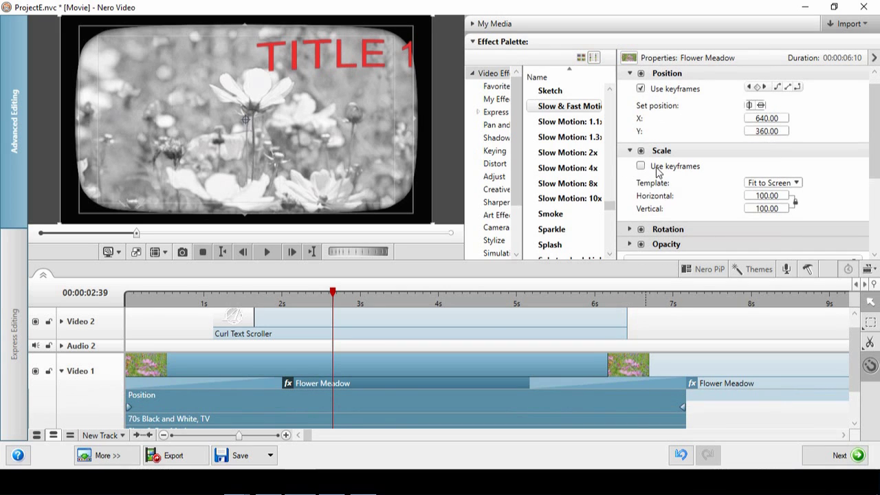
pyautogui.click(641, 167)
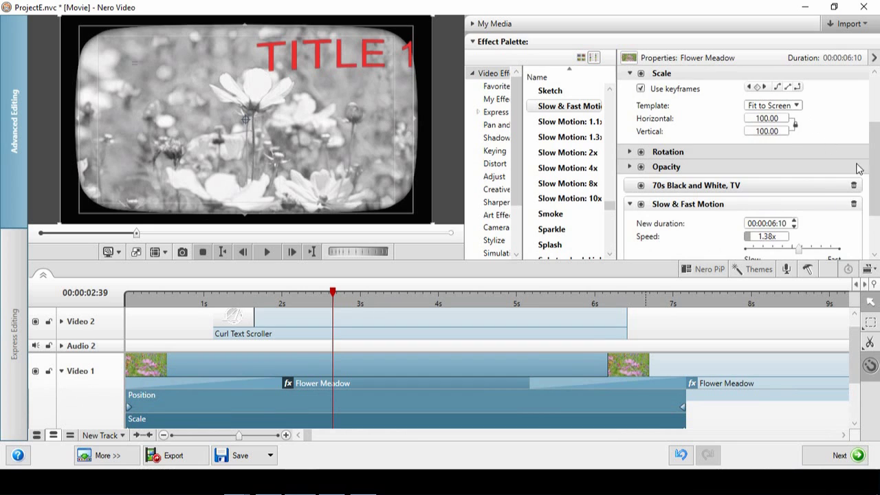
# Hide and redisplay the effect tracks of the first Flower Meadow clip on Video 1
pyautogui.scroll(1, 777, 165)
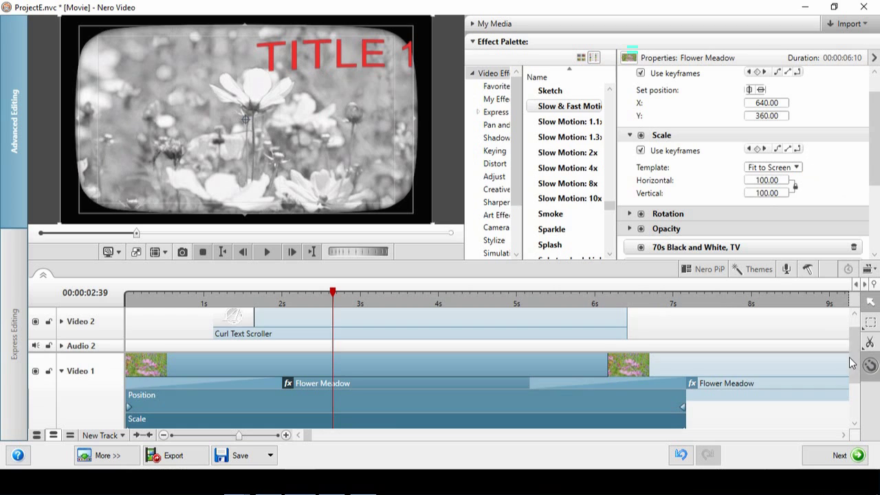
pyautogui.scroll(-3, 856, 361)
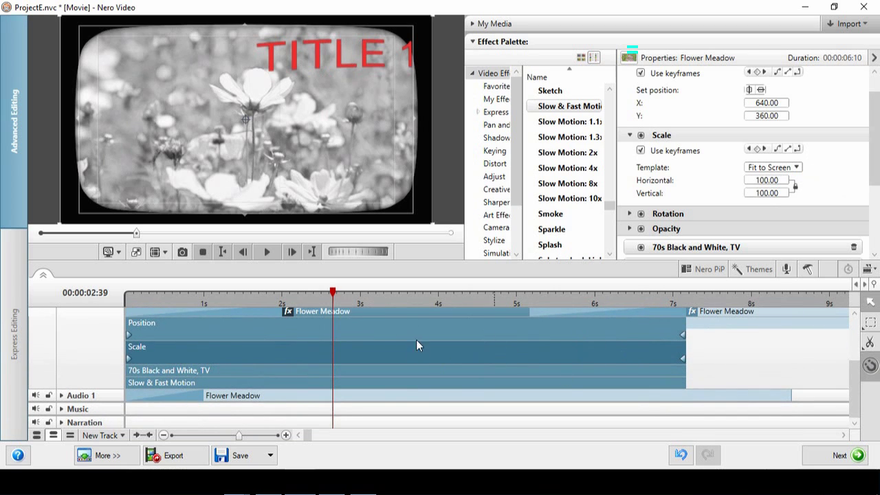
pyautogui.rightClick(494, 341)
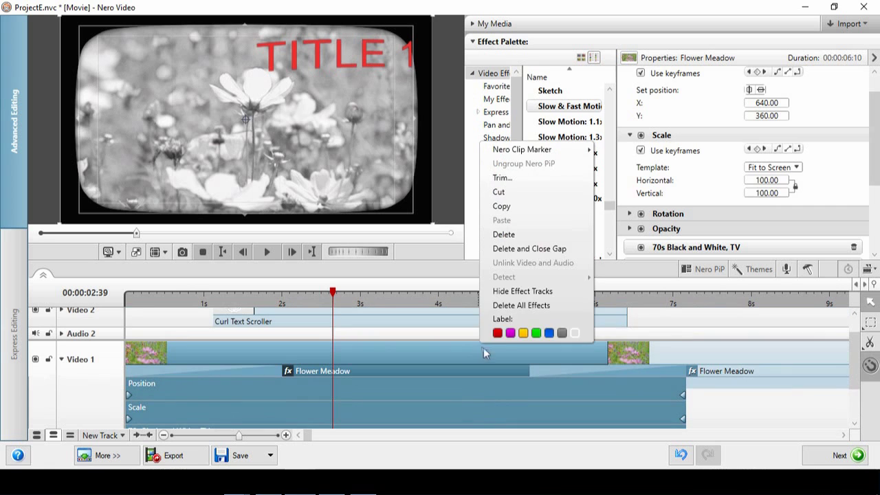
pyautogui.click(524, 297)
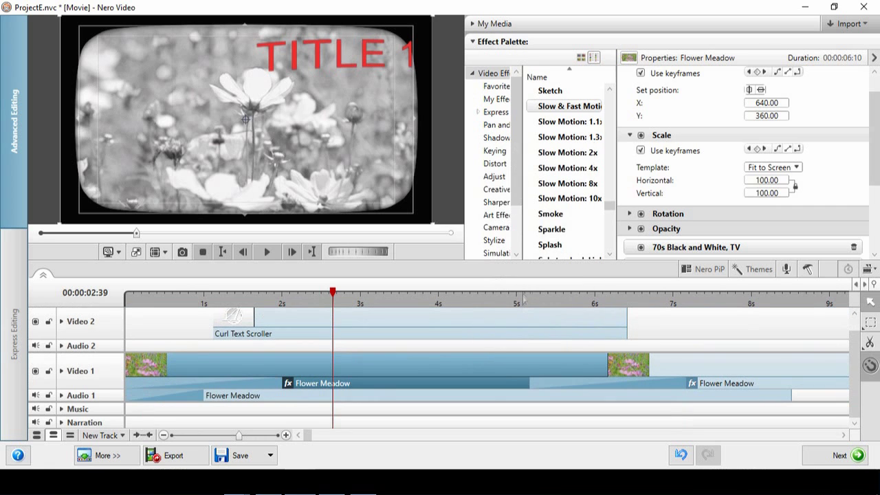
pyautogui.rightClick(490, 363)
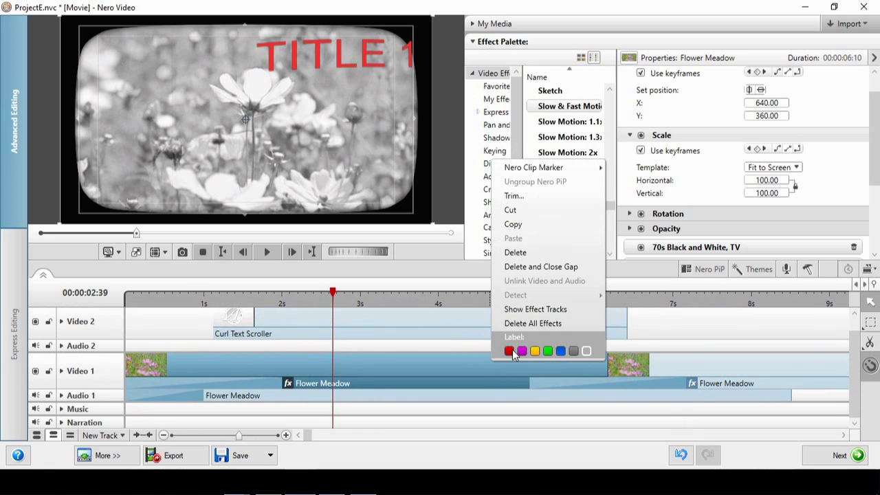
pyautogui.click(543, 313)
pyautogui.moveTo(855, 378); pyautogui.dragTo(856, 407)
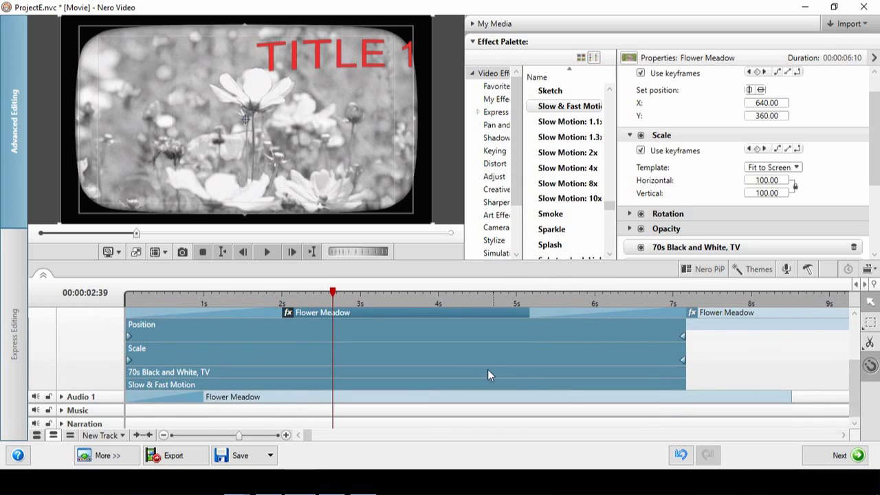
# Examine the keyframe commands for the Flower Meadow clip's Scale track and go to its previous keyframe at the clip start
pyautogui.rightClick(460, 359)
pyautogui.moveTo(492, 384)
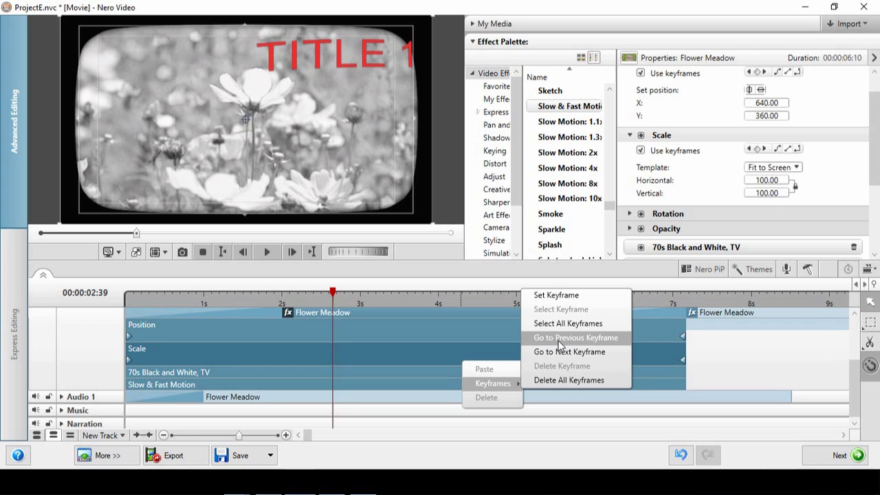
pyautogui.click(750, 150)
pyautogui.click(750, 150)
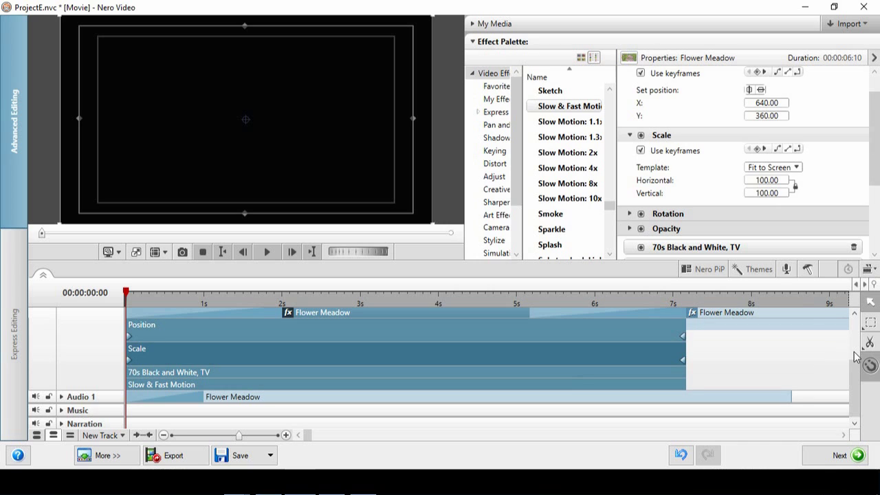
# Move the playhead to 00:00:02:45 within the first Flower Meadow clip
pyautogui.click(340, 301)
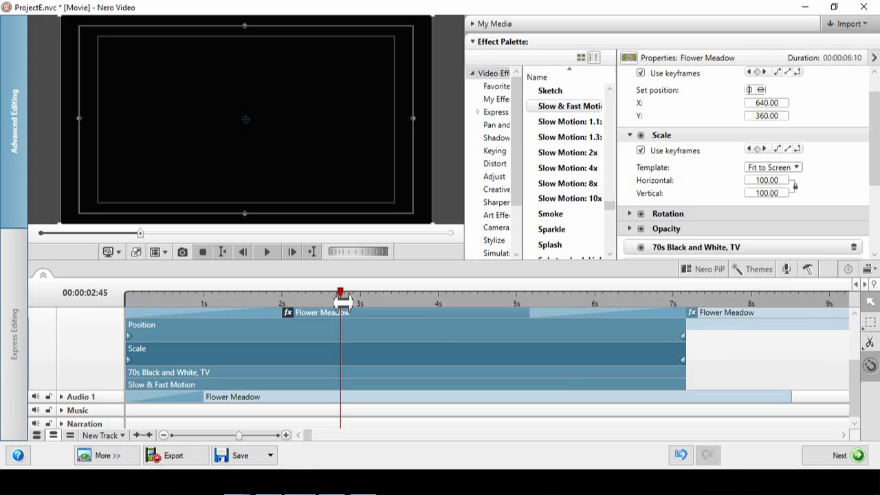